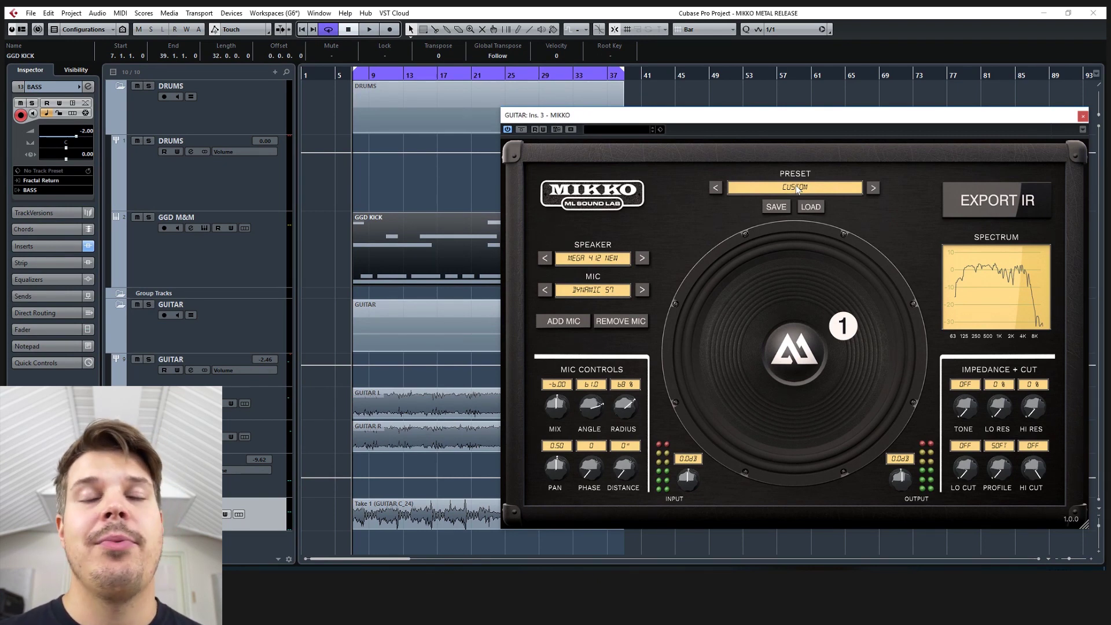
Play the guitar and sweep MIKKO's mic radius up and down to compare the tone
{"action": "key", "text": "space"}
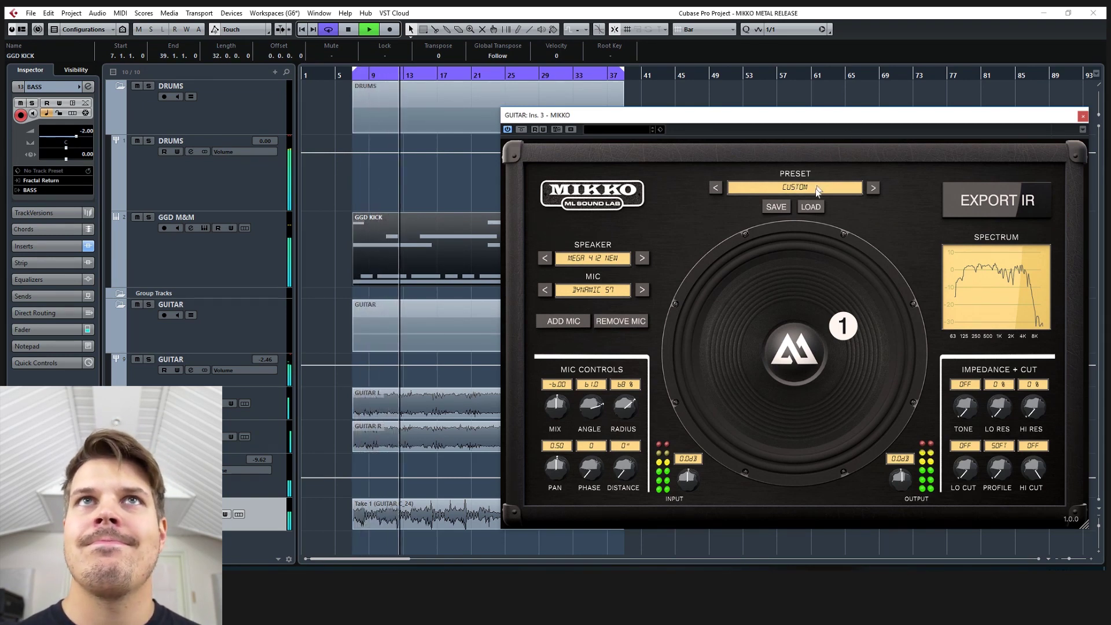
{"action": "scroll", "coordinate": [619, 408], "scroll_direction": "up", "scroll_amount": 5}
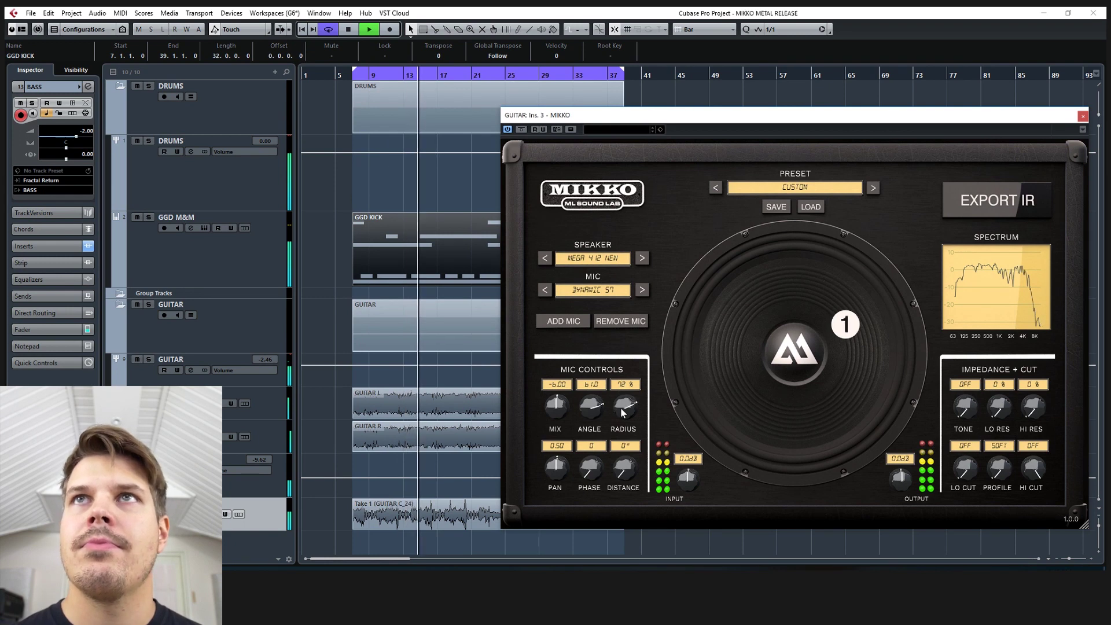
{"action": "scroll", "coordinate": [619, 407], "scroll_direction": "down", "scroll_amount": 1}
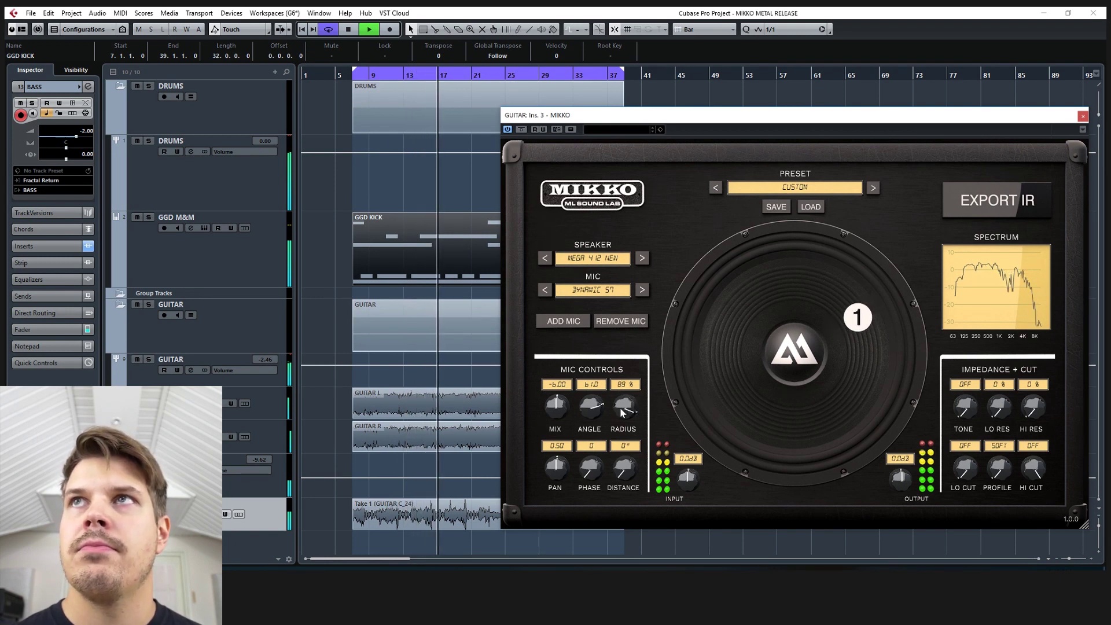
{"action": "scroll", "coordinate": [620, 408], "scroll_direction": "down", "scroll_amount": 14}
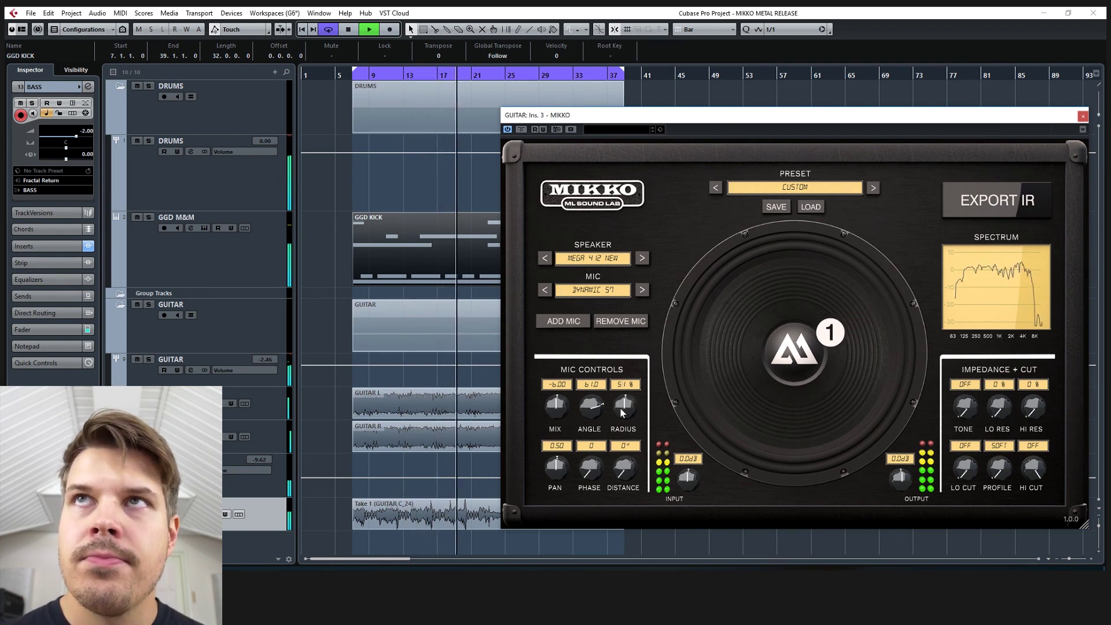
{"action": "scroll", "coordinate": [620, 408], "scroll_direction": "up", "scroll_amount": 2}
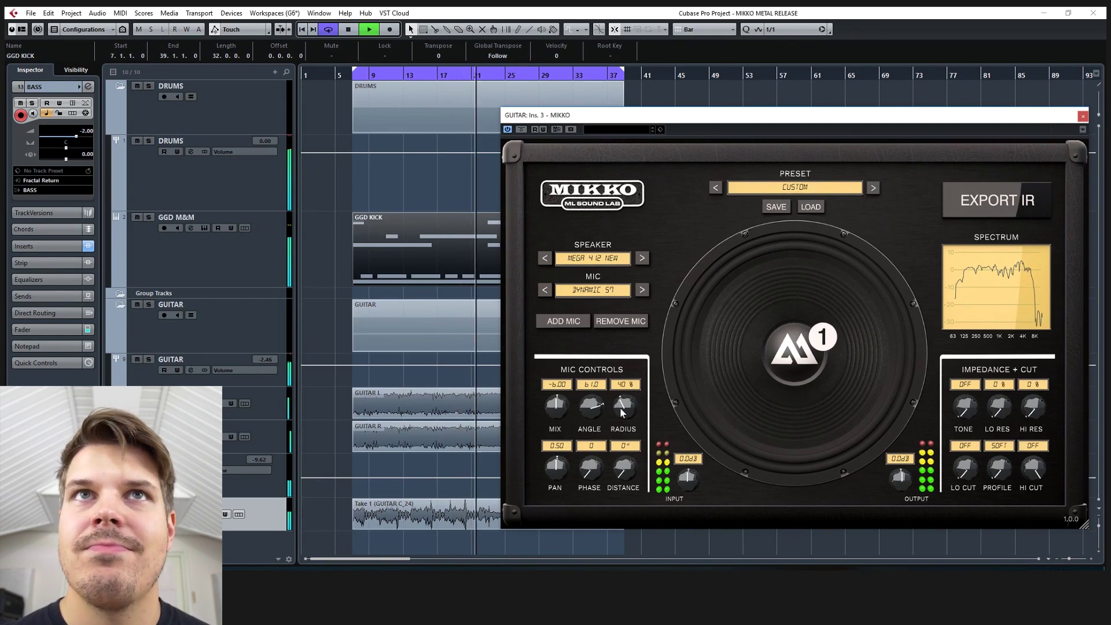
{"action": "scroll", "coordinate": [620, 407], "scroll_direction": "up", "scroll_amount": 3}
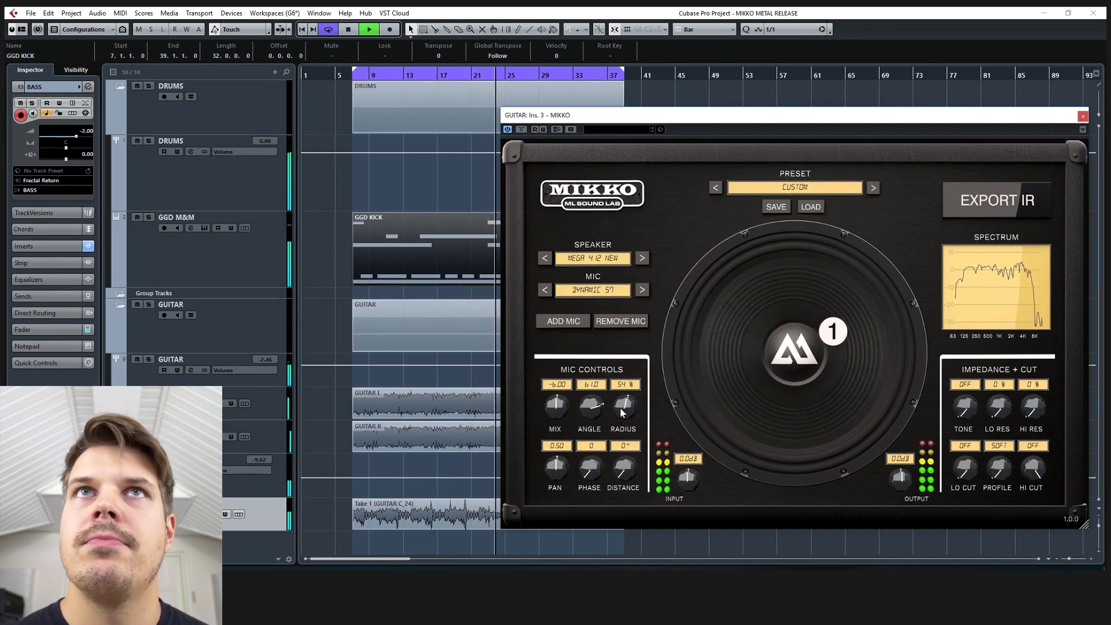
Try the Dynamic 906, then the Condenser 184 at 0% radius, and stop playback
{"action": "left_click", "coordinate": [641, 290]}
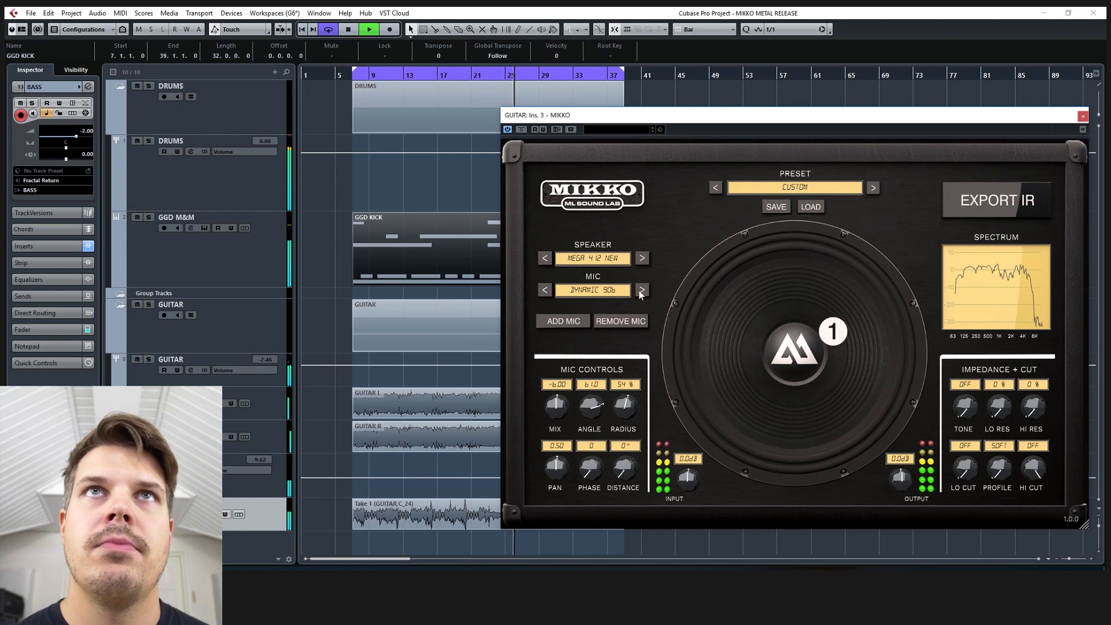
{"action": "scroll", "coordinate": [623, 403], "scroll_direction": "down", "scroll_amount": 1}
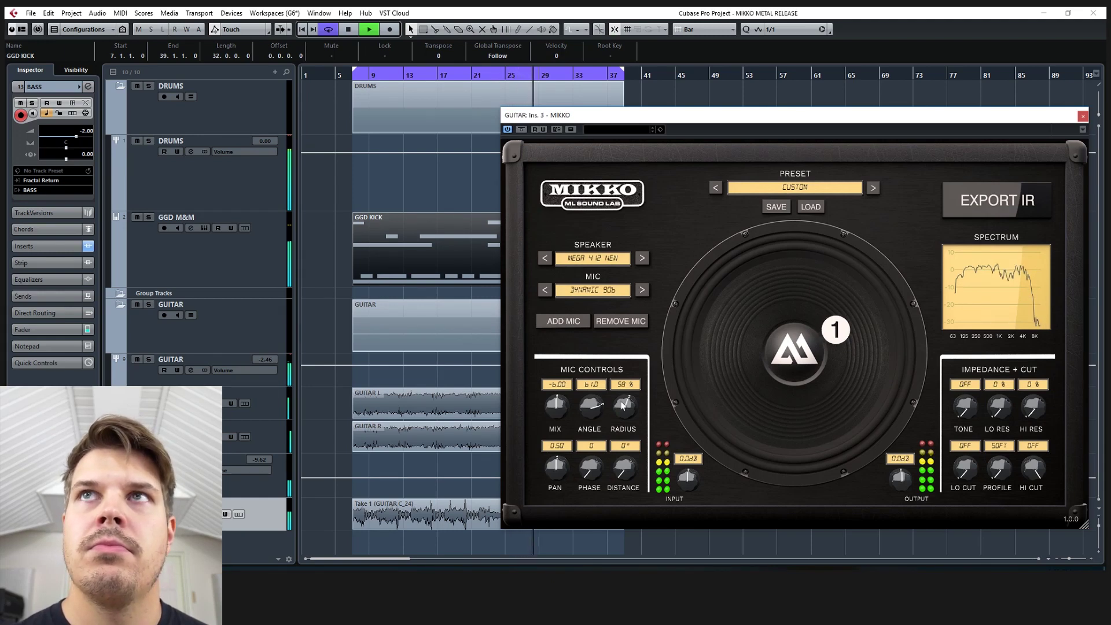
{"action": "scroll", "coordinate": [623, 403], "scroll_direction": "down", "scroll_amount": 6}
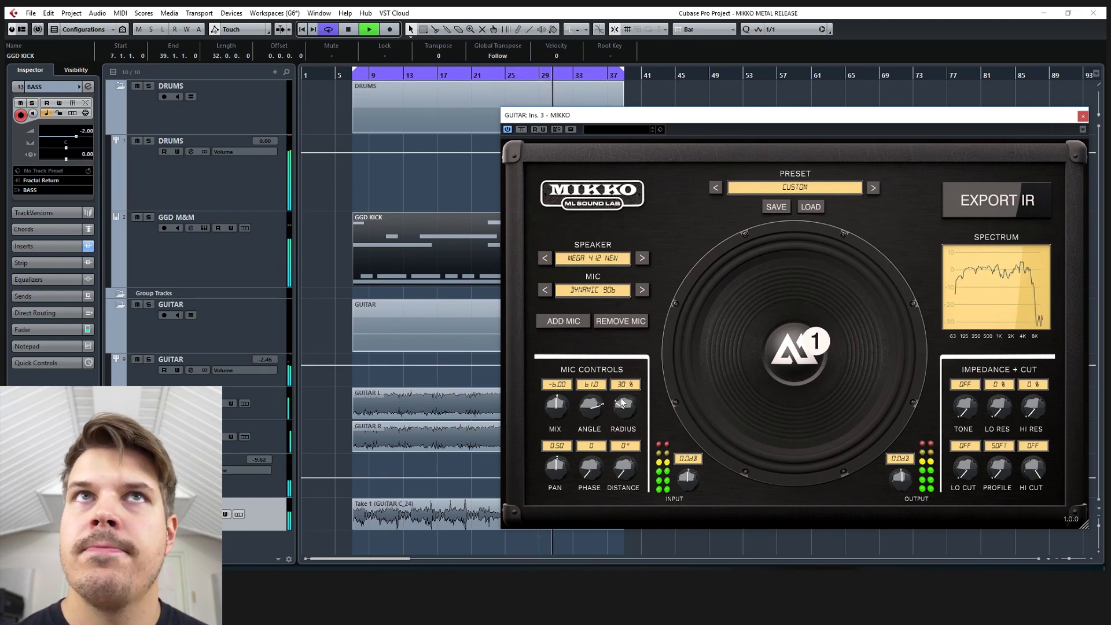
{"action": "left_click", "coordinate": [642, 290]}
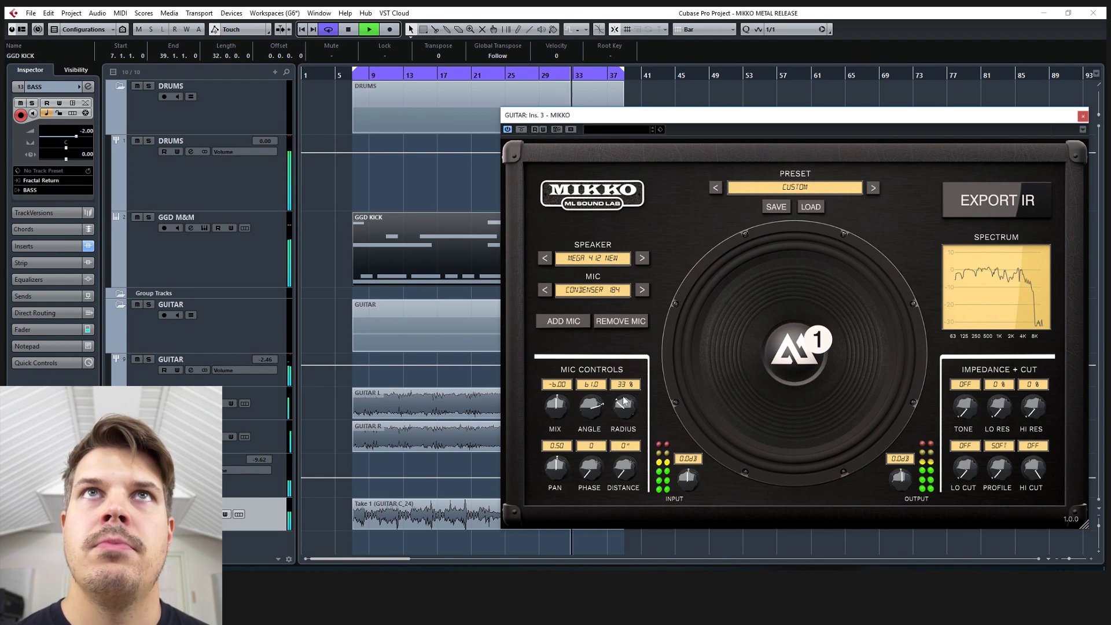
{"action": "scroll", "coordinate": [625, 406], "scroll_direction": "down", "scroll_amount": 10}
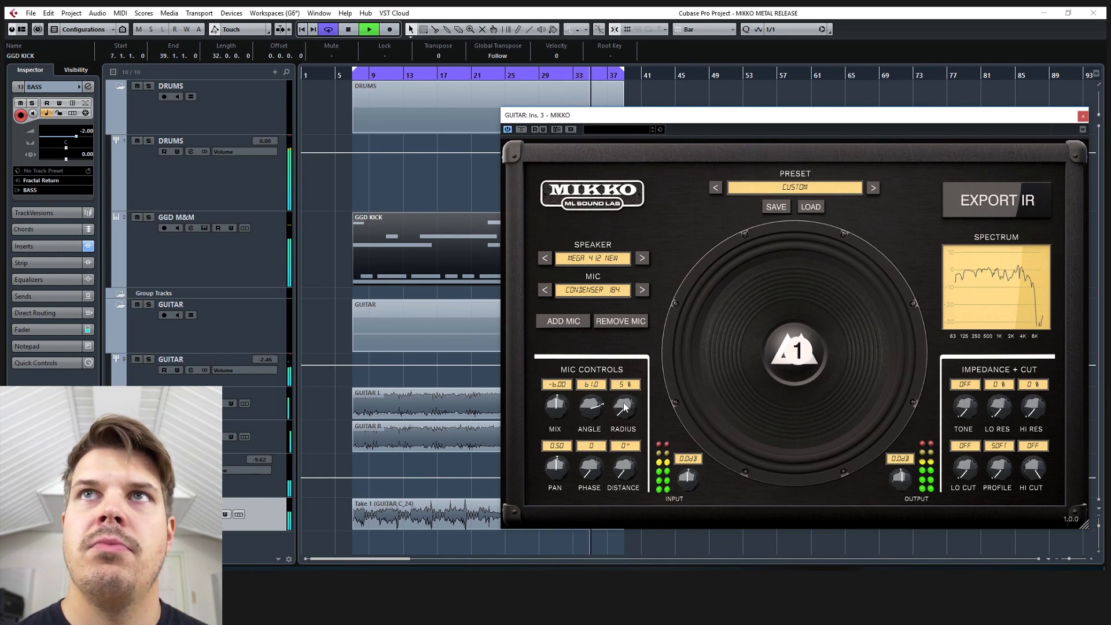
{"action": "scroll", "coordinate": [625, 407], "scroll_direction": "down", "scroll_amount": 4}
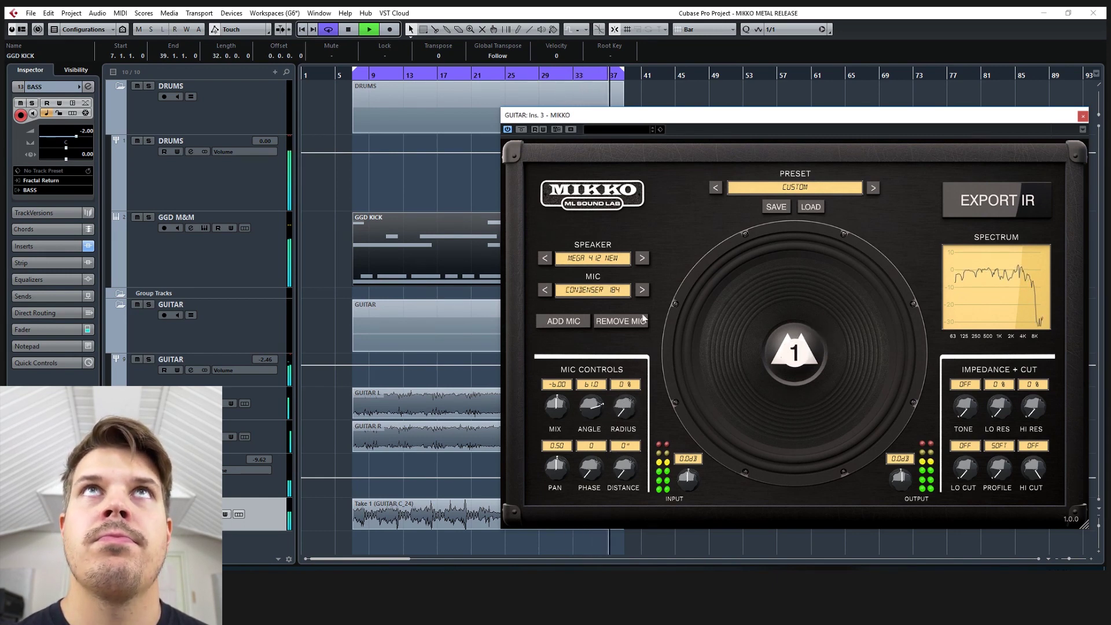
{"action": "key", "text": "space"}
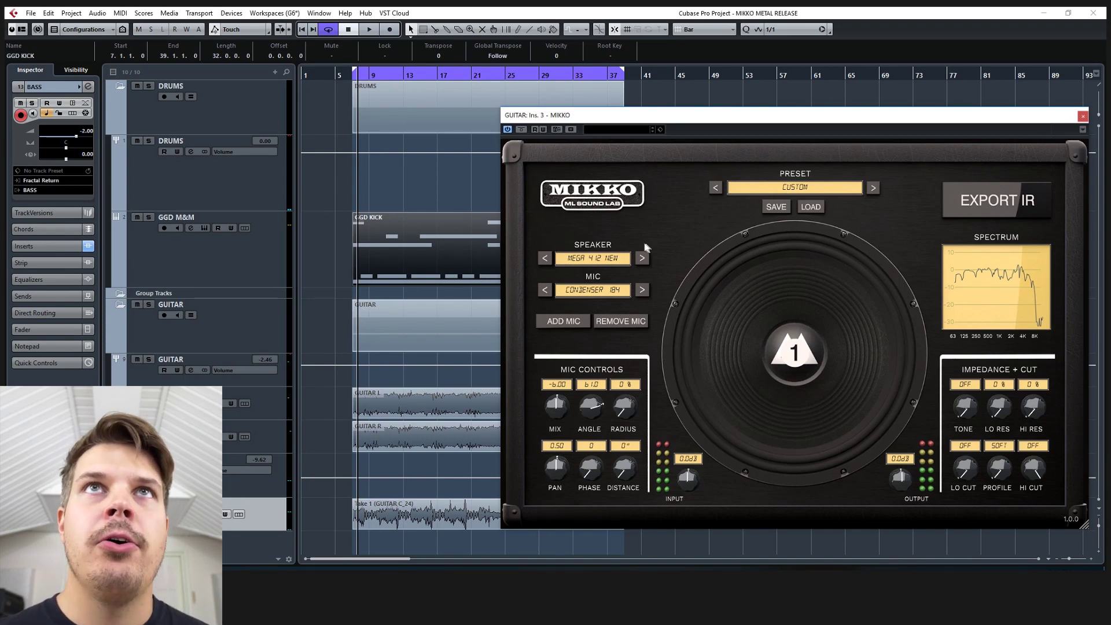
Keep the Mega 4x12 New speaker and move mic 1 up-right to angle 42.0, radius 52%
{"action": "left_click", "coordinate": [595, 258]}
{"action": "left_click", "coordinate": [675, 234]}
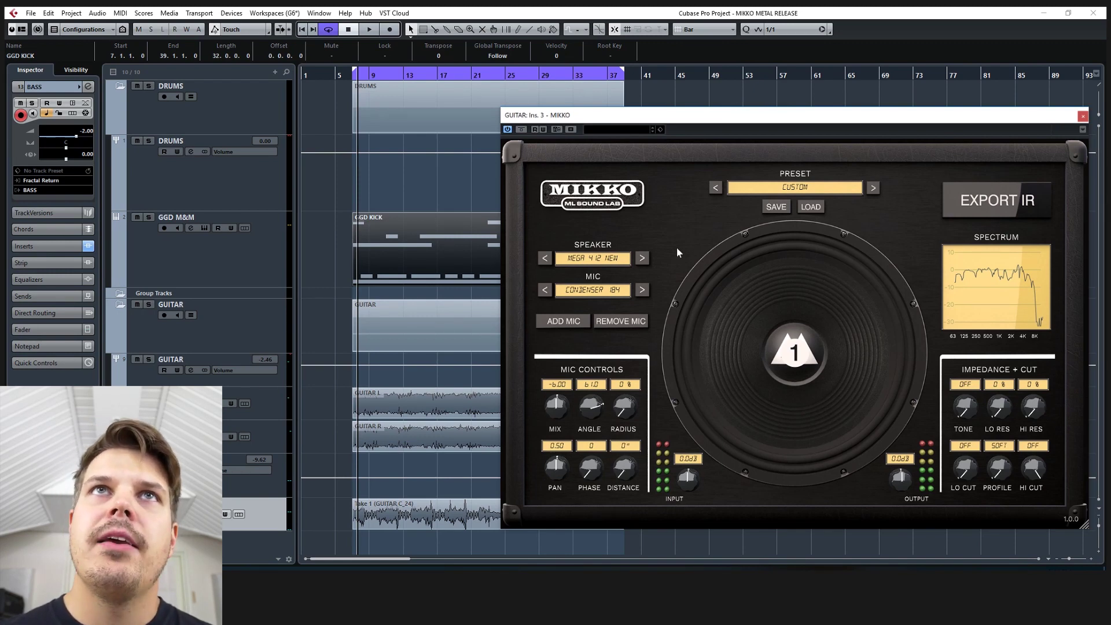
{"action": "left_click_drag", "start_coordinate": [793, 354], "coordinate": [823, 322]}
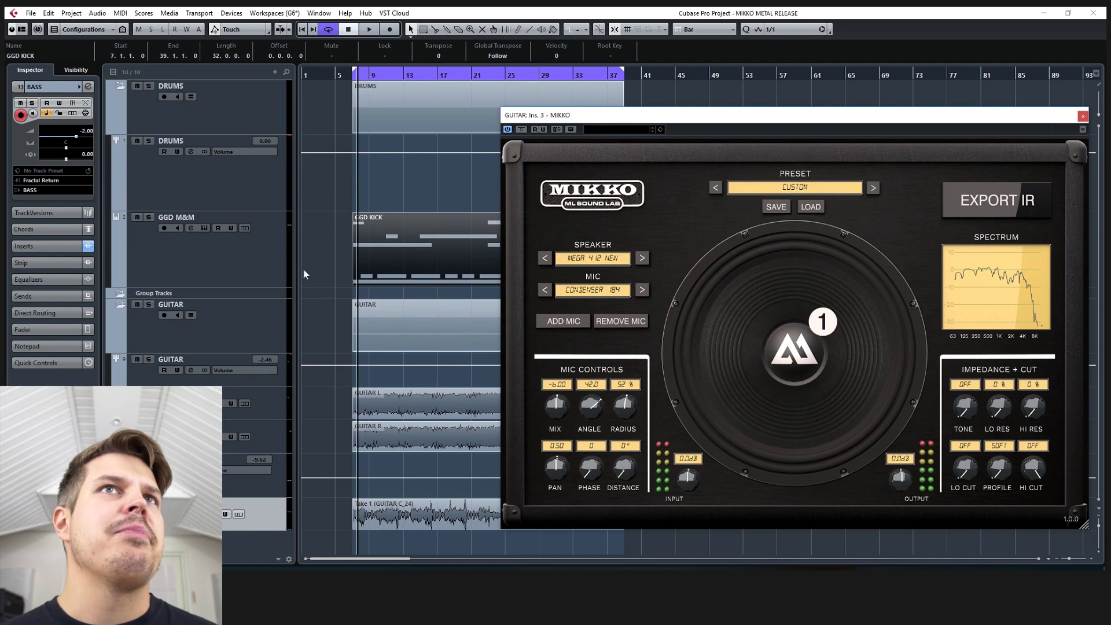
Add an automation lane for Ins. 3 - MIKKO's Mic 1 Angle under the GUITAR track
{"action": "left_click", "coordinate": [118, 381]}
{"action": "left_click", "coordinate": [174, 393]}
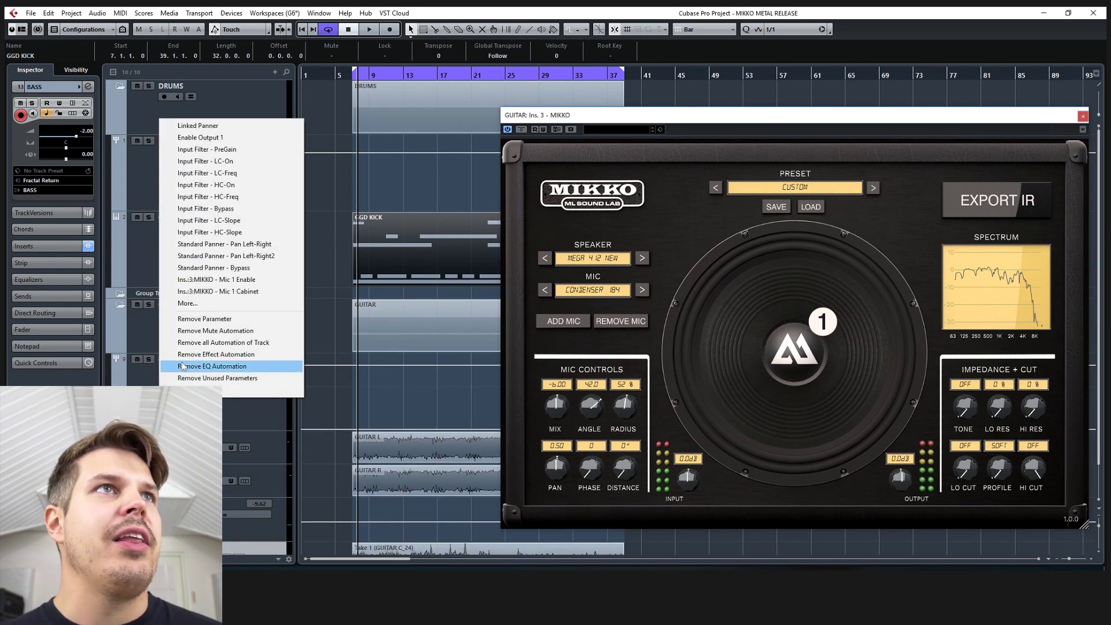
{"action": "left_click", "coordinate": [194, 303]}
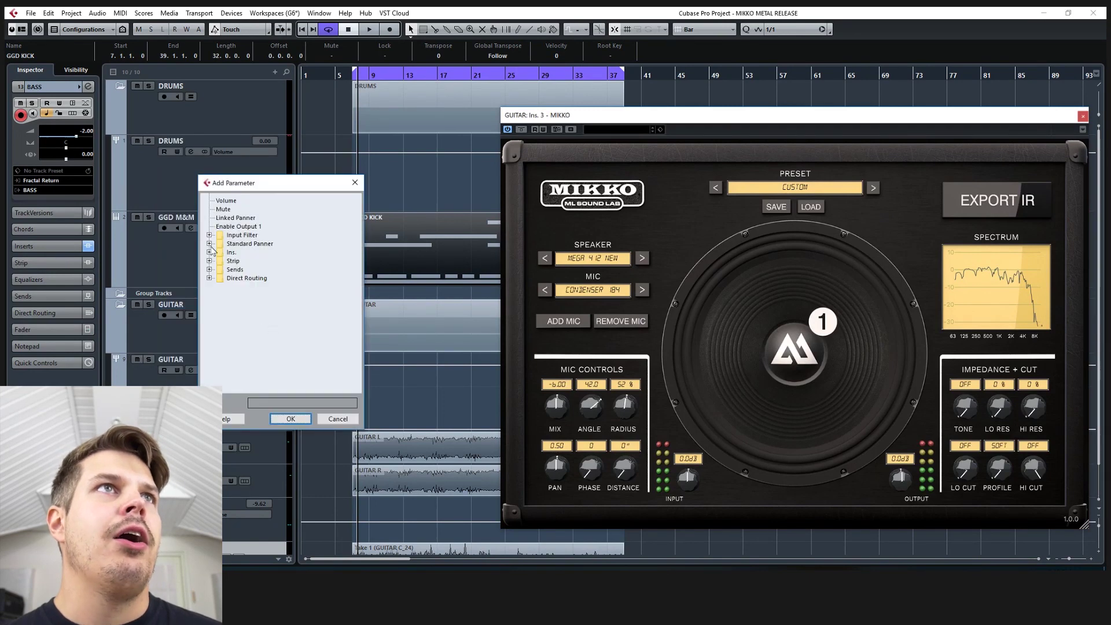
{"action": "left_click", "coordinate": [209, 253]}
{"action": "left_click", "coordinate": [220, 261]}
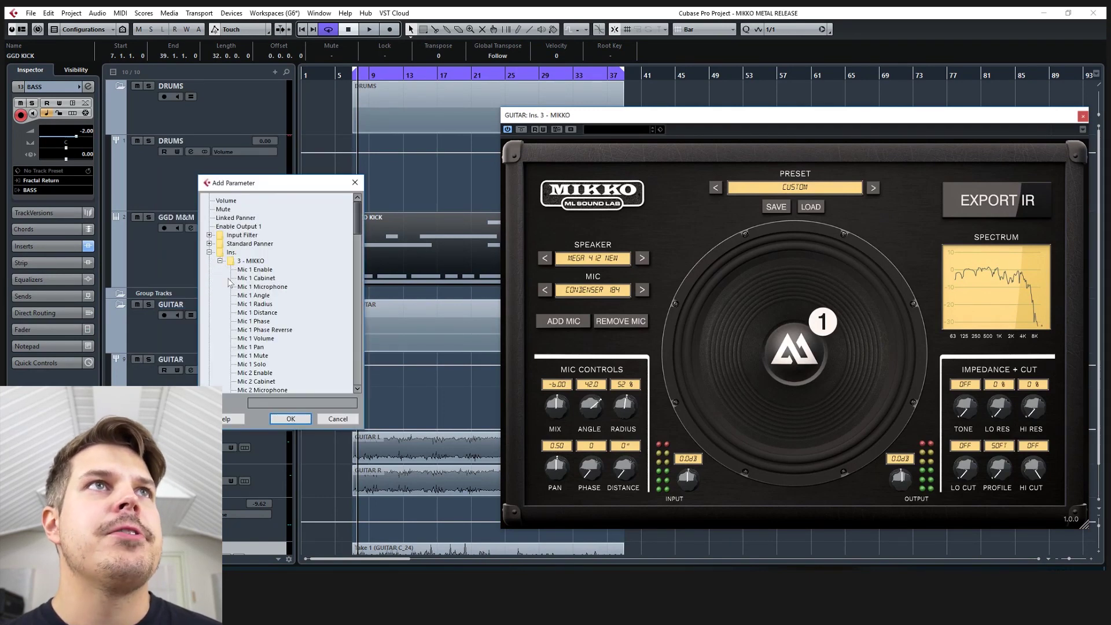
{"action": "mouse_move", "coordinate": [357, 223]}
{"action": "left_mouse_down"}
{"action": "mouse_move", "coordinate": [350, 333]}
{"action": "mouse_move", "coordinate": [368, 224]}
{"action": "left_mouse_up"}
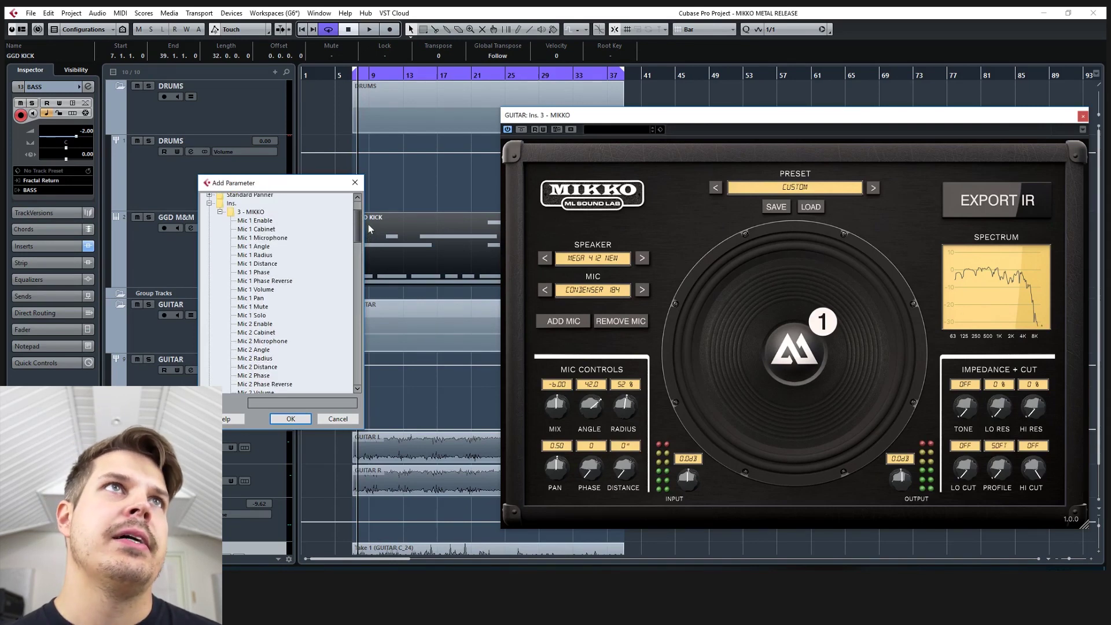
{"action": "left_click", "coordinate": [260, 247]}
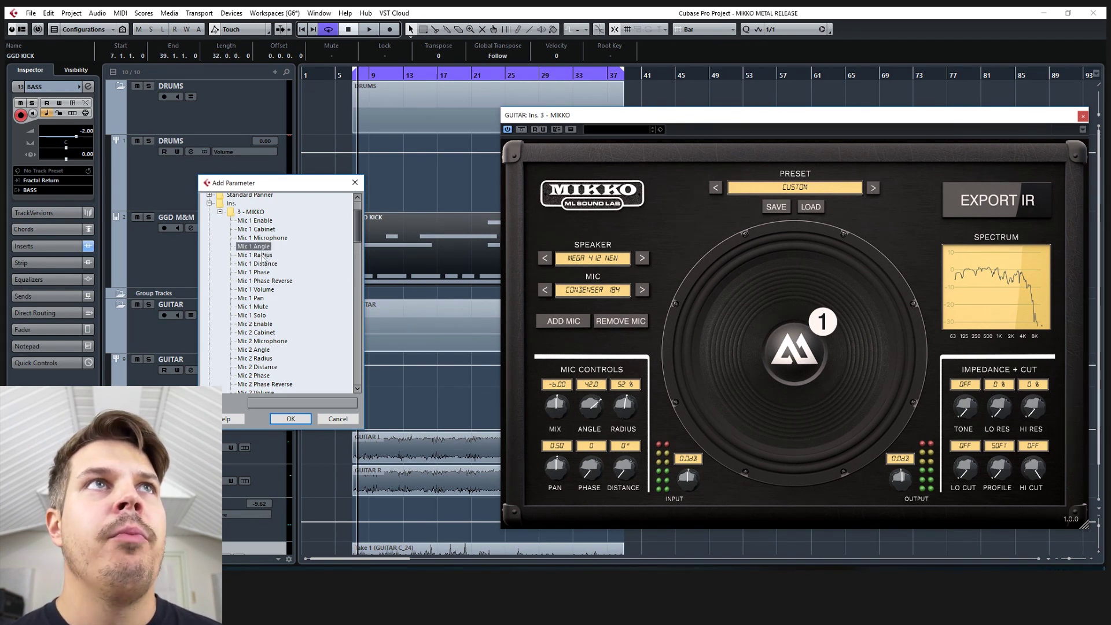
{"action": "left_click", "coordinate": [291, 418]}
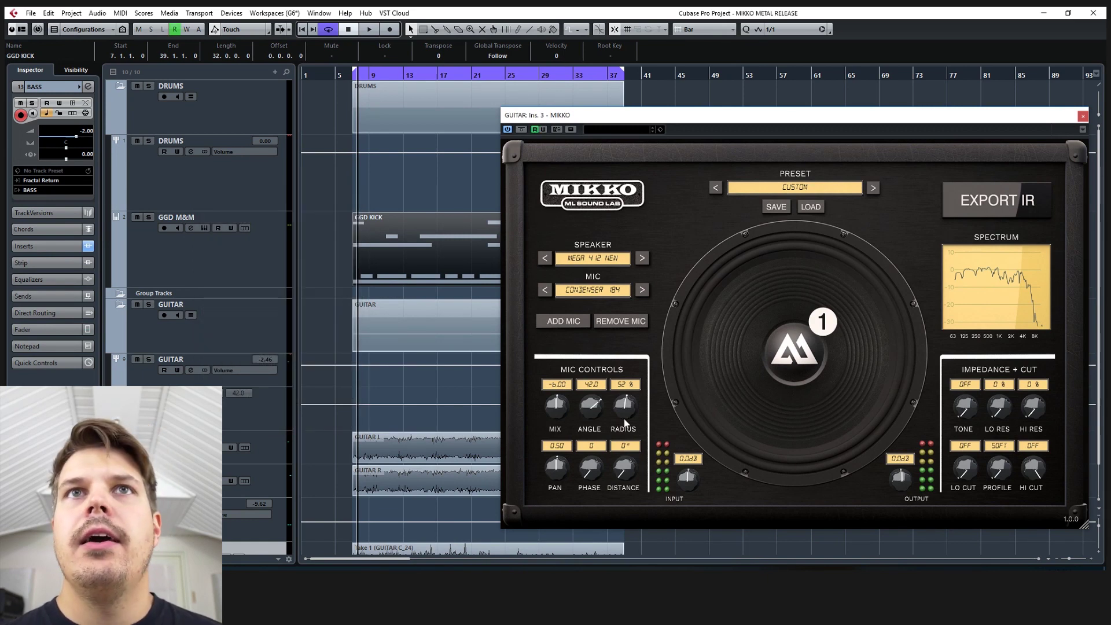
Raise MIKKO's mic radius to 75% and close the plugin window
{"action": "left_click_drag", "start_coordinate": [623, 388], "coordinate": [640, 373]}
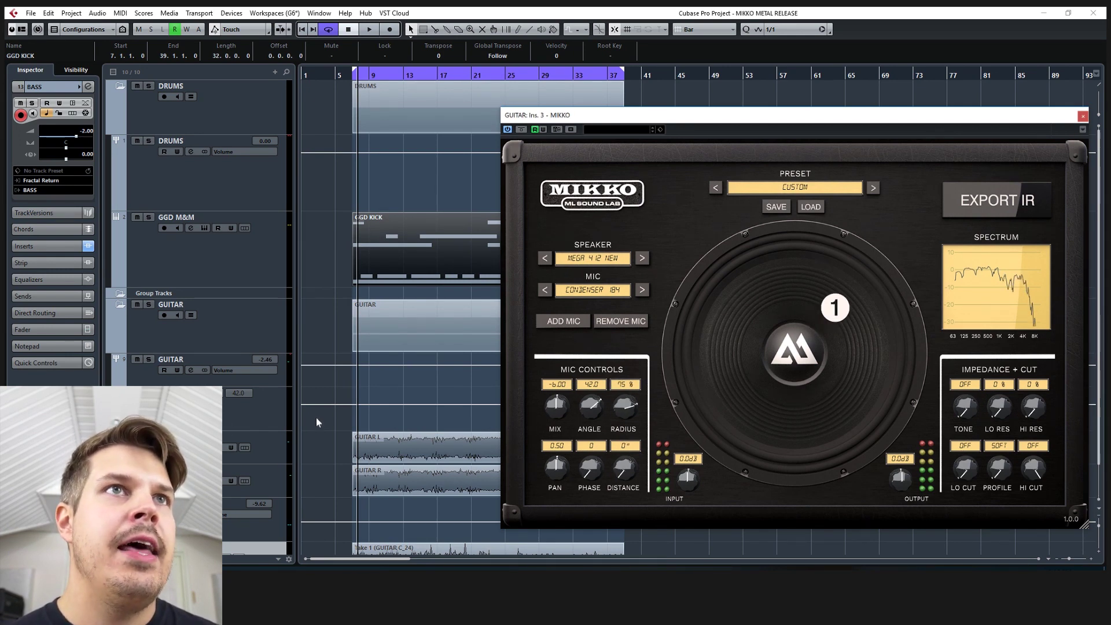
{"action": "left_click", "coordinate": [386, 390]}
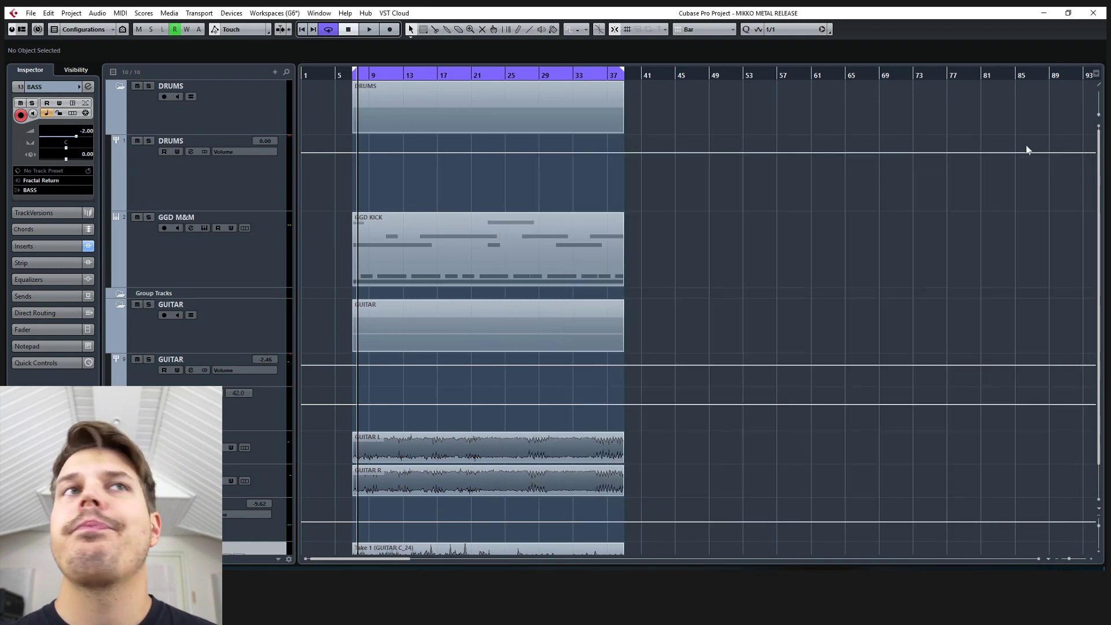
{"action": "left_click", "coordinate": [1082, 116]}
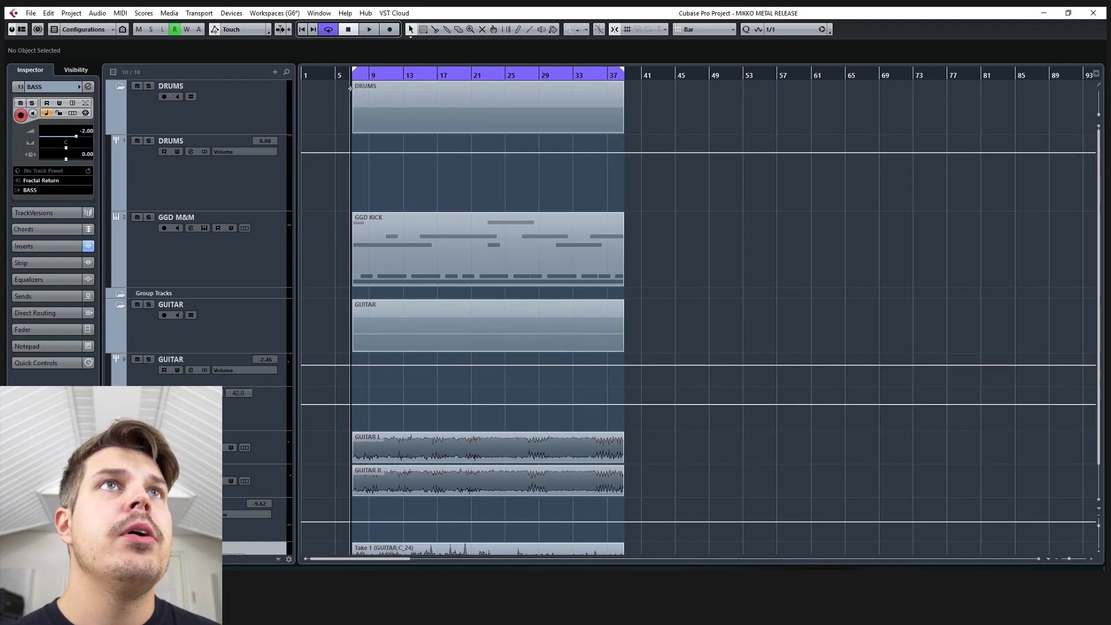
{"action": "scroll", "coordinate": [354, 109], "scroll_direction": "up", "scroll_amount": 2}
{"action": "scroll", "coordinate": [354, 109], "scroll_direction": "up", "scroll_amount": 2}
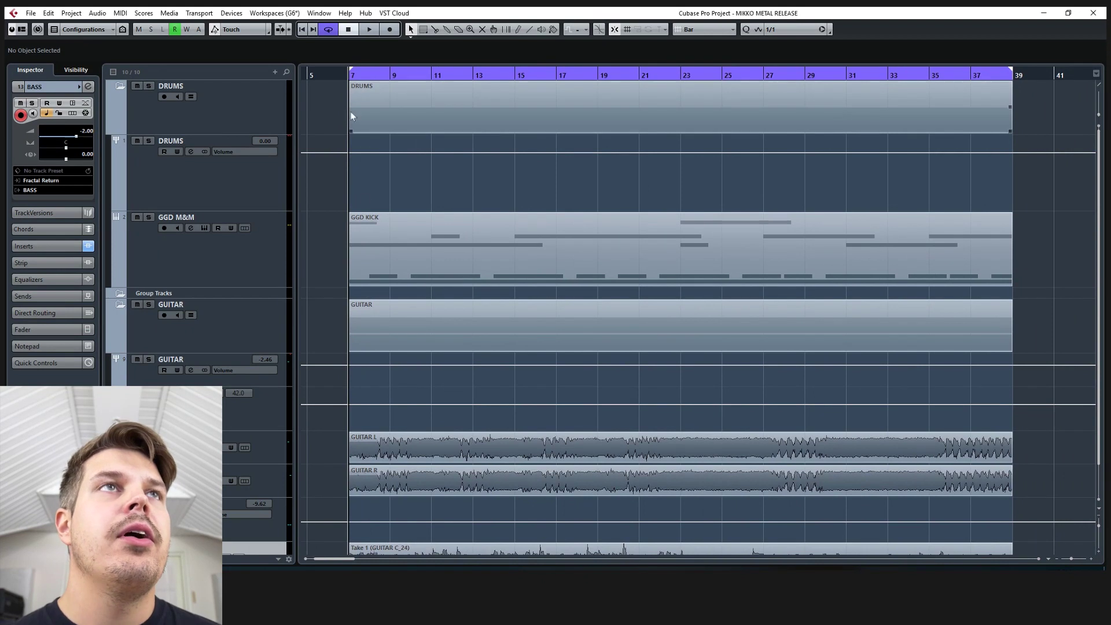
Draw Mic 1 Angle ramps from 180 down to -180, restarting at 180 every two bars from bar 7
{"action": "left_click", "coordinate": [349, 407]}
{"action": "left_click_drag", "start_coordinate": [349, 408], "coordinate": [393, 440]}
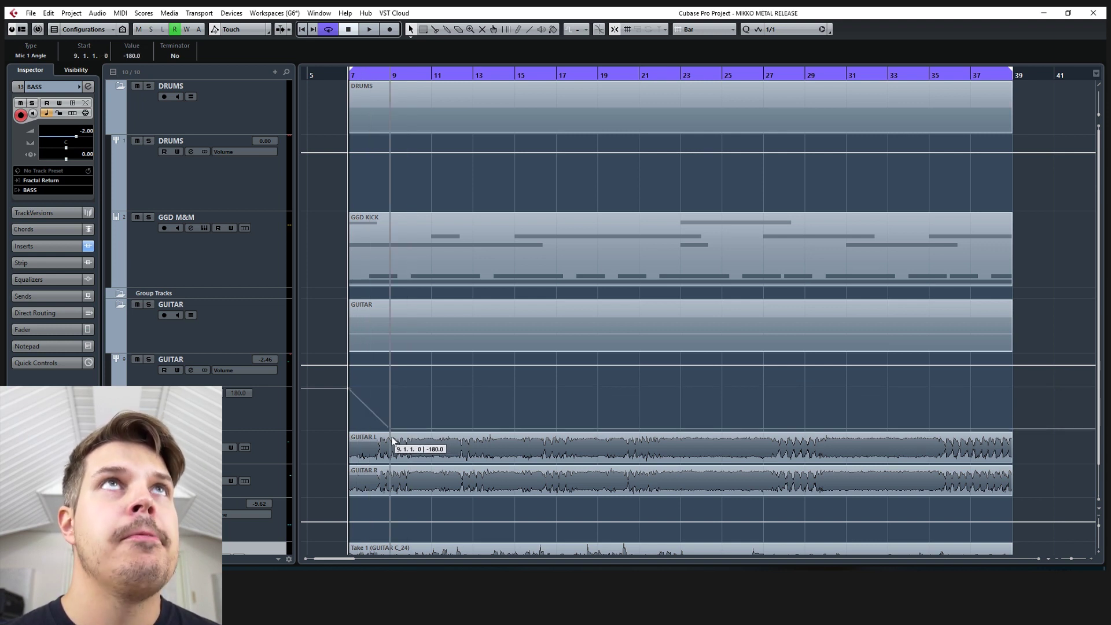
{"action": "left_click_drag", "start_coordinate": [393, 439], "coordinate": [514, 443]}
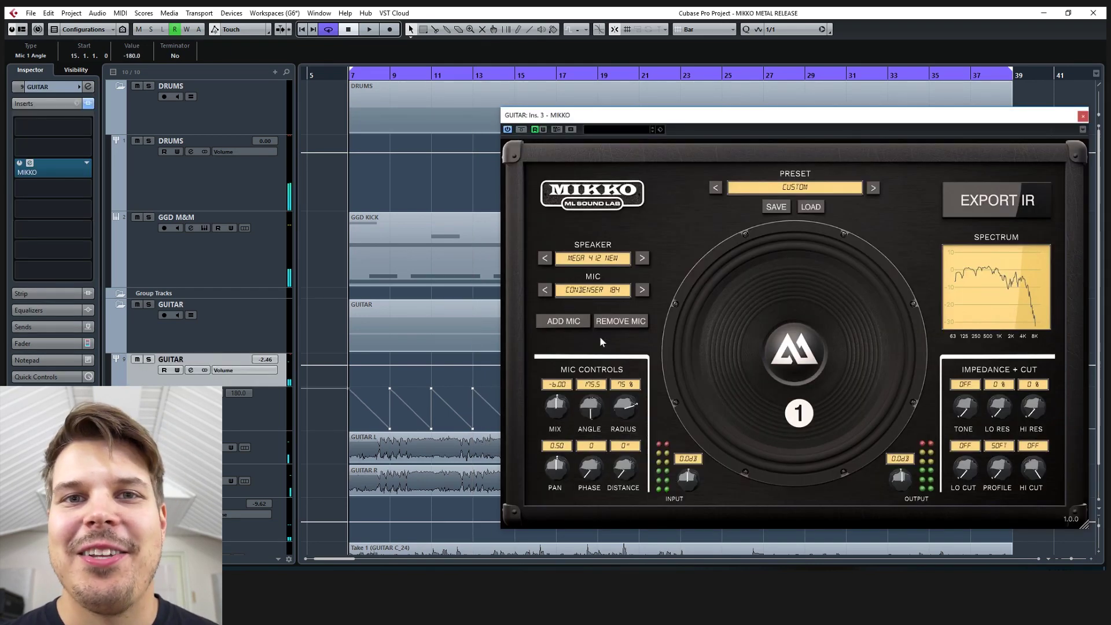
Briefly play the angle automation, then solo the GUITAR group
{"action": "key", "text": "space"}
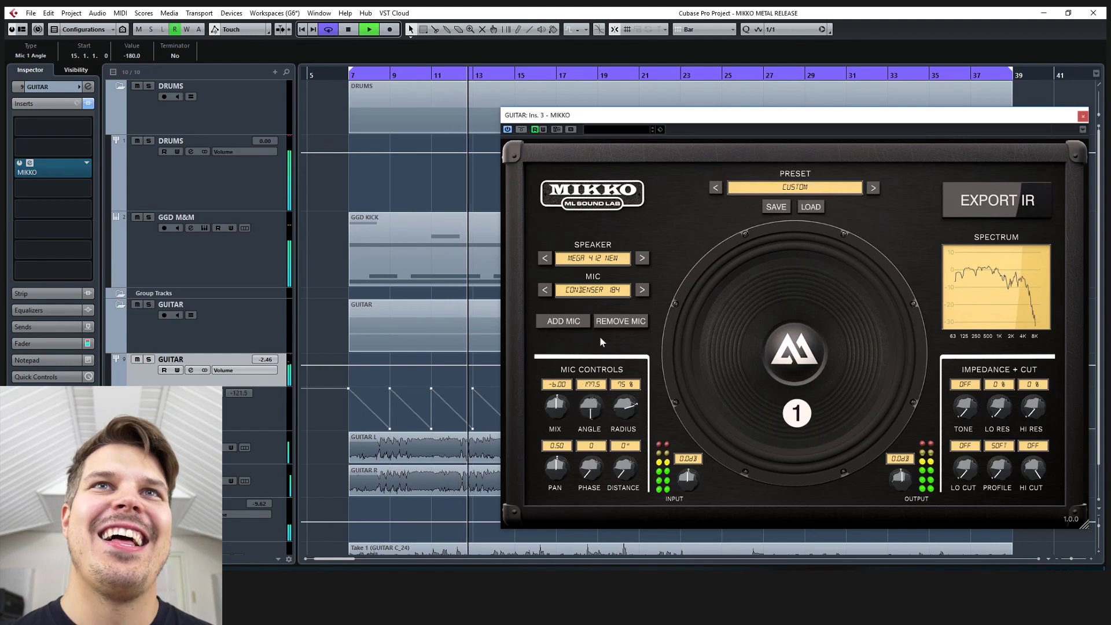
{"action": "key", "text": "space"}
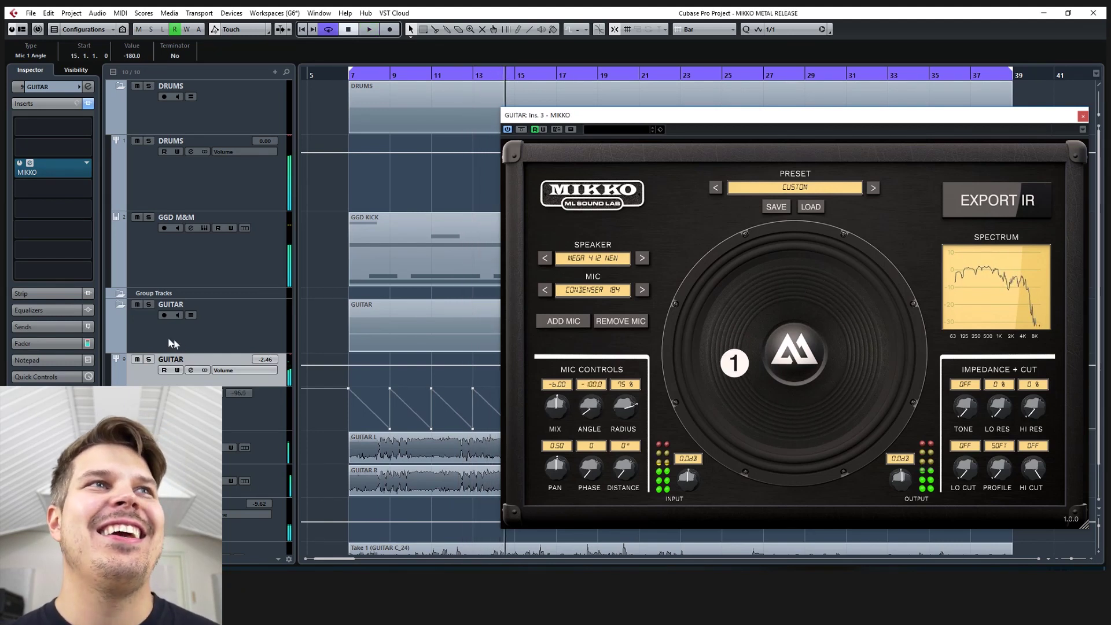
{"action": "left_click", "coordinate": [148, 305]}
Play the angle sweep from bar 7, then marquee-select the Mic 1 Angle points
{"action": "left_click", "coordinate": [351, 76]}
{"action": "key", "text": "space"}
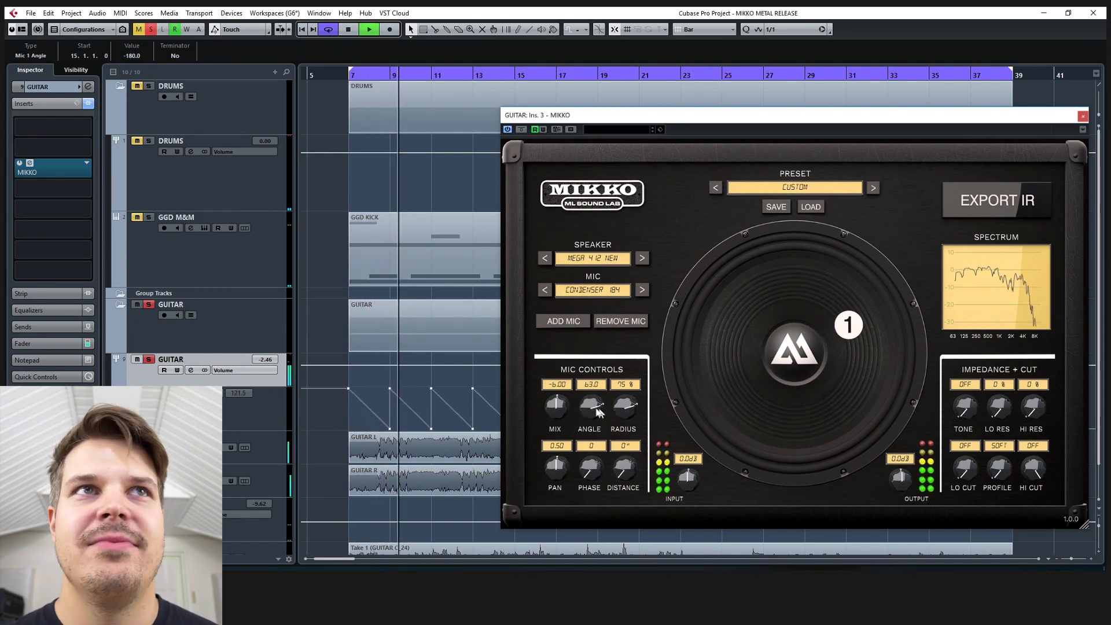
{"action": "left_click_drag", "start_coordinate": [601, 117], "coordinate": [648, 115]}
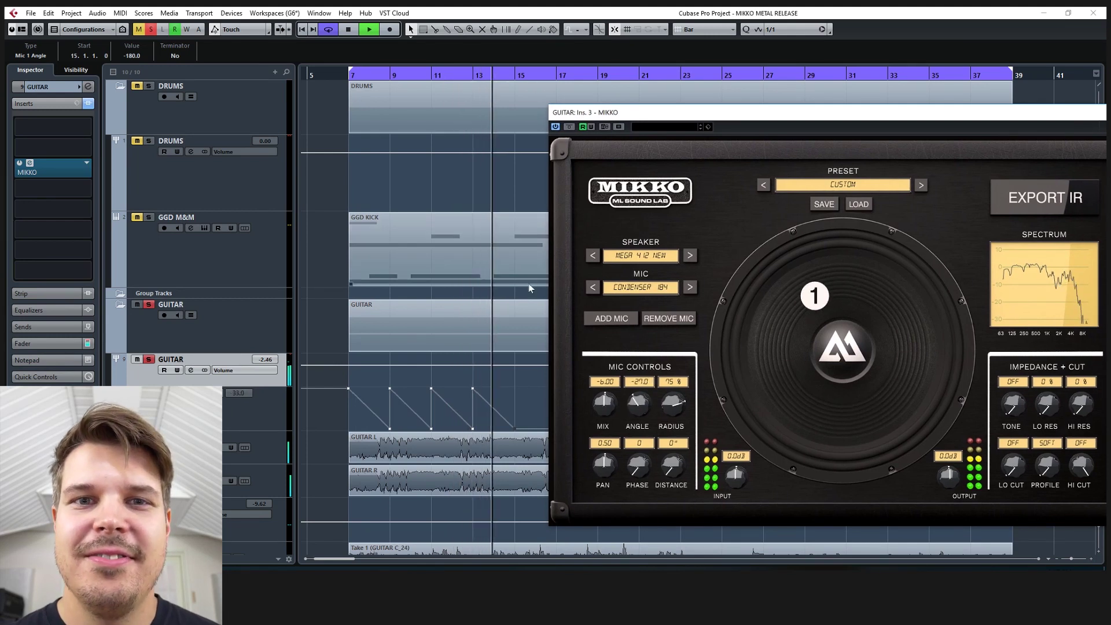
{"action": "key", "text": "space"}
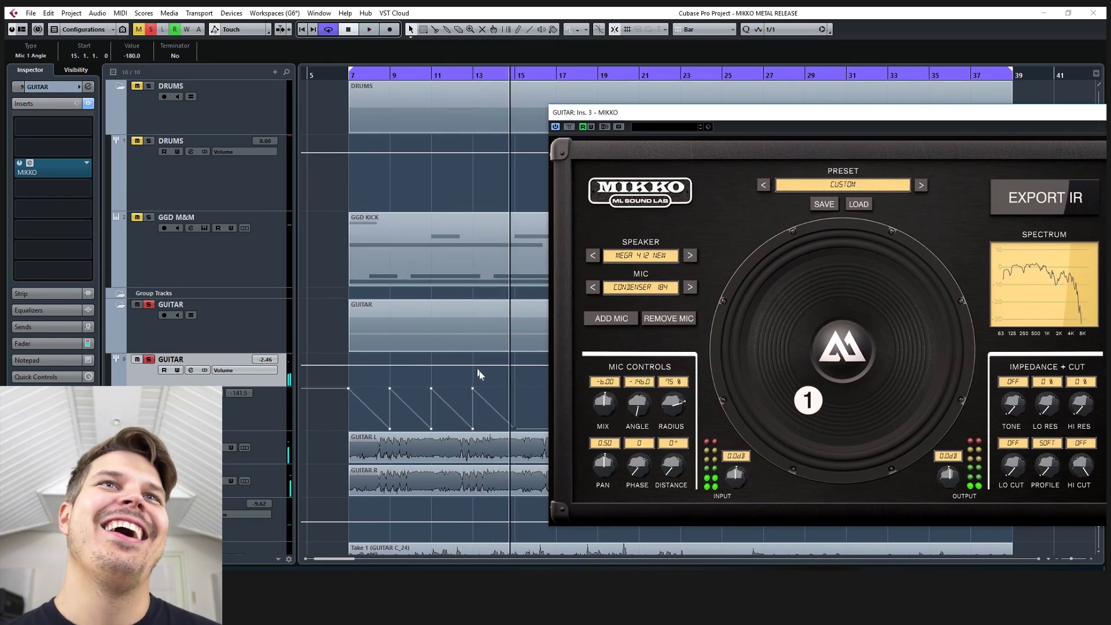
{"action": "left_click_drag", "start_coordinate": [485, 380], "coordinate": [389, 394]}
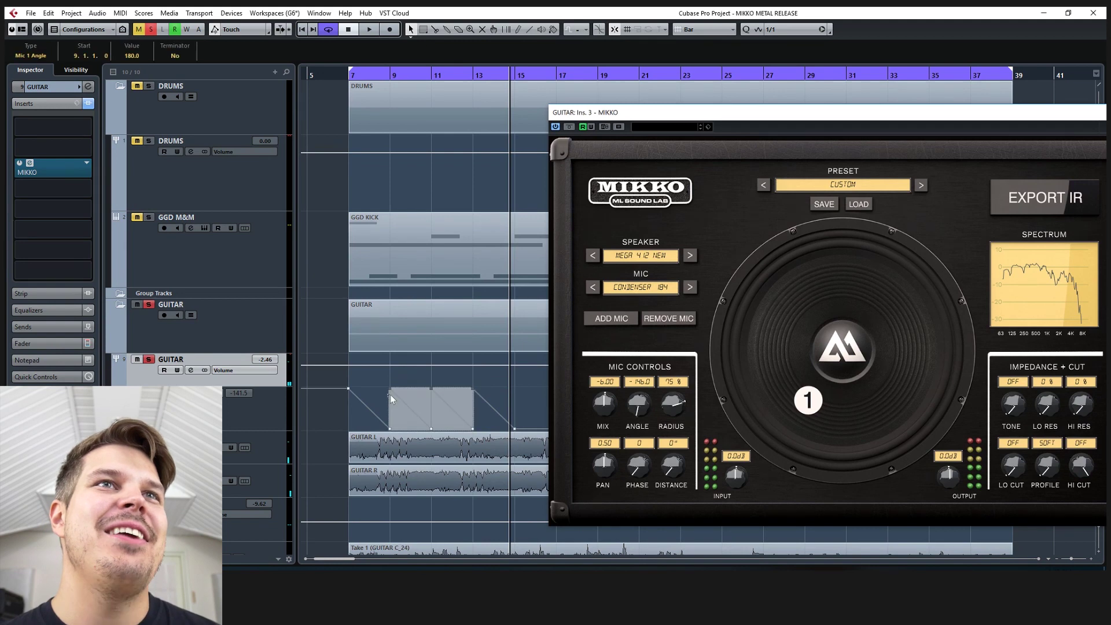
Pull the Angle points down to -180 with the end at bar 15, and play it from bar 7
{"action": "left_click", "coordinate": [473, 388]}
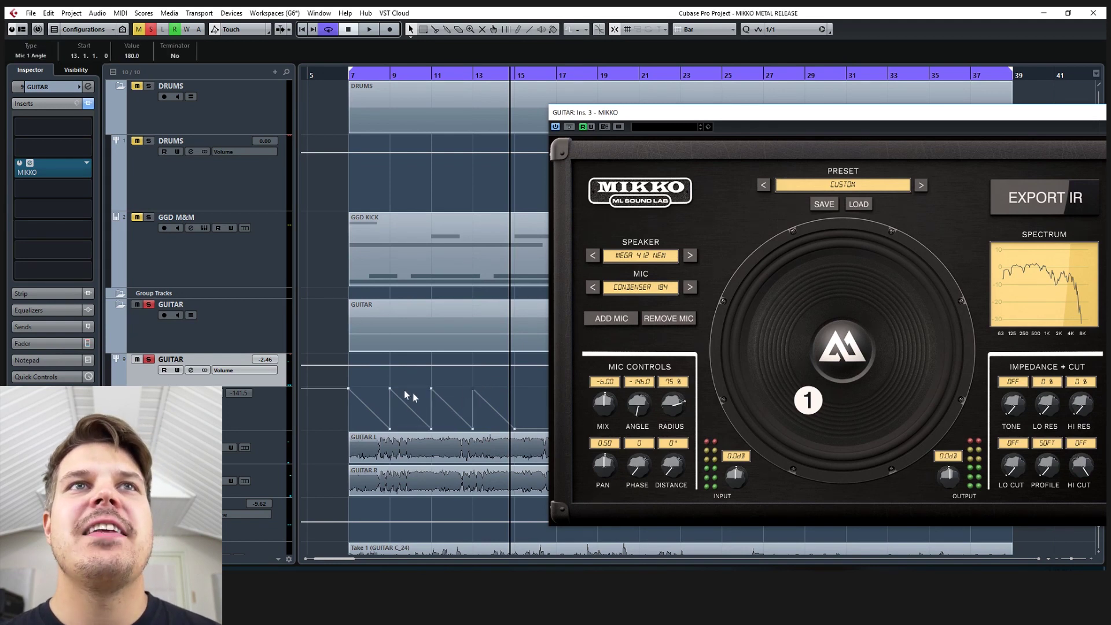
{"action": "left_click_drag", "start_coordinate": [391, 388], "coordinate": [514, 432]}
{"action": "left_click", "coordinate": [348, 75]}
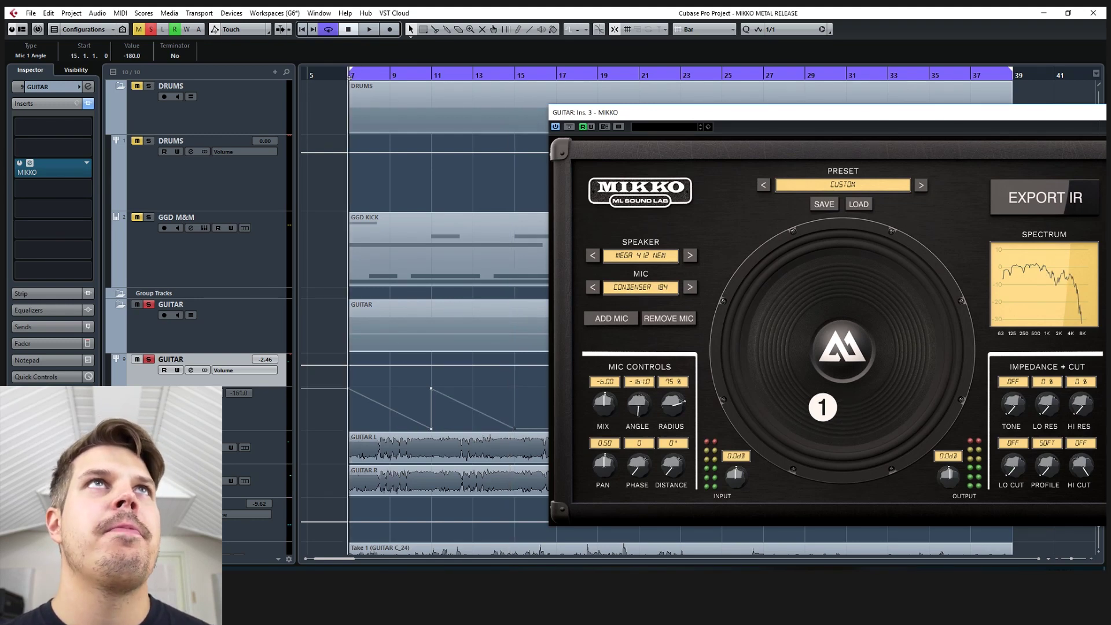
{"action": "key", "text": "space"}
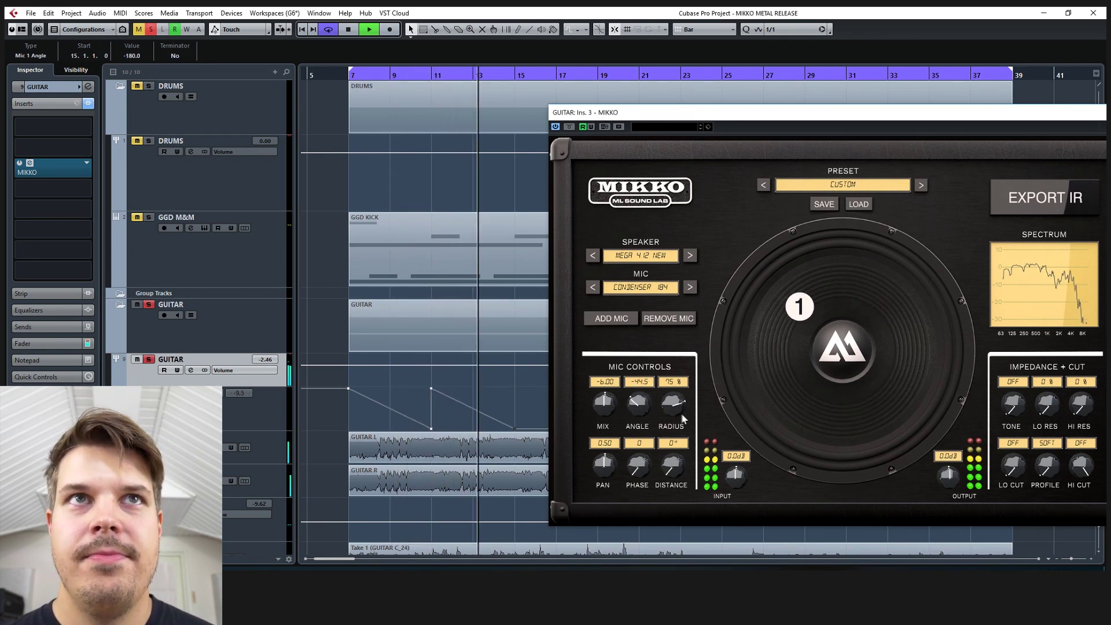
{"action": "key", "text": "space"}
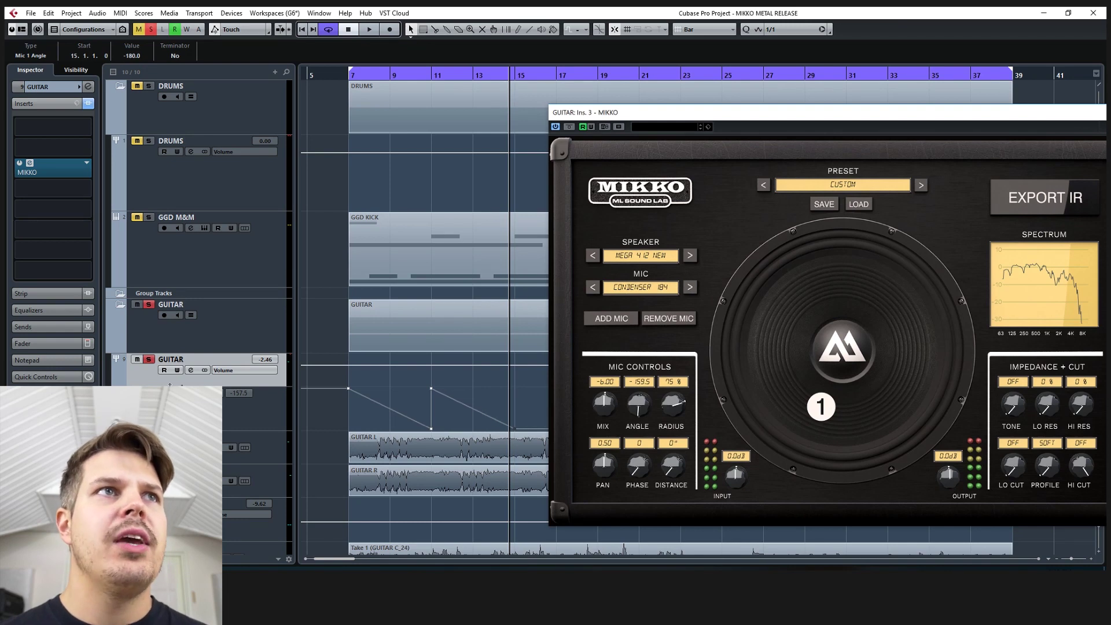
Switch the automation lane to Ins. 3 - MIKKO's Mic 1 Radius
{"action": "left_click", "coordinate": [185, 393]}
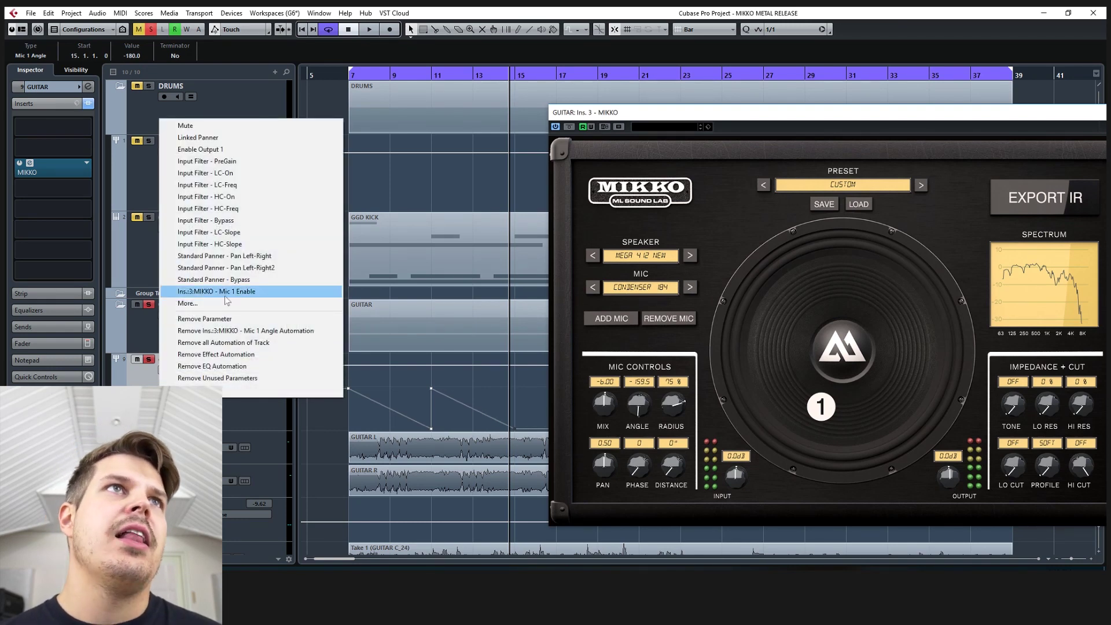
{"action": "left_click", "coordinate": [188, 303]}
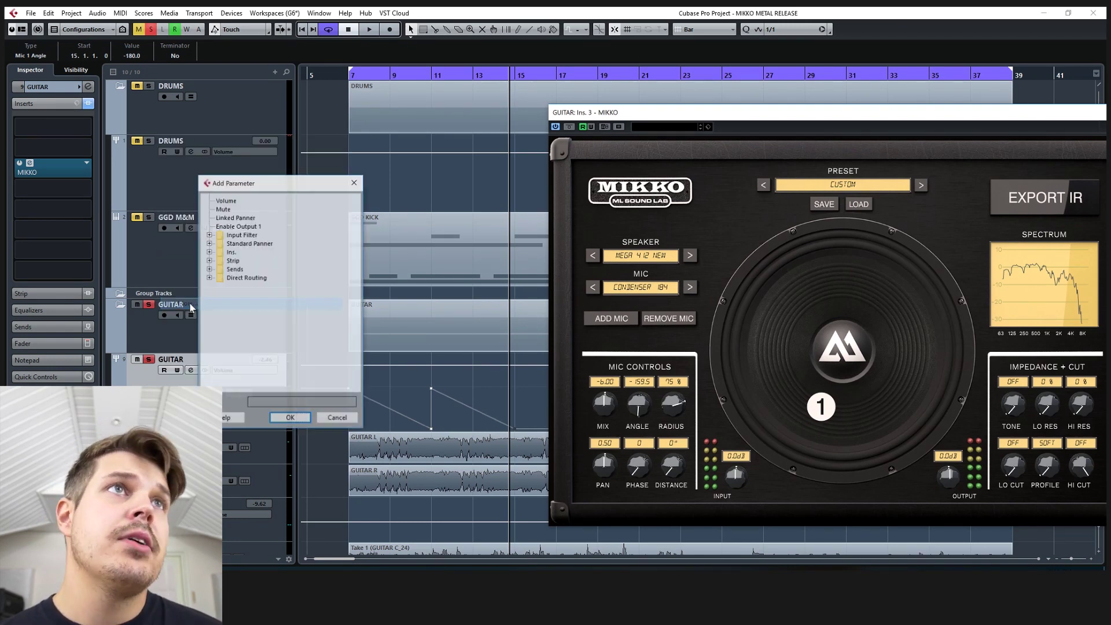
{"action": "left_click", "coordinate": [209, 253]}
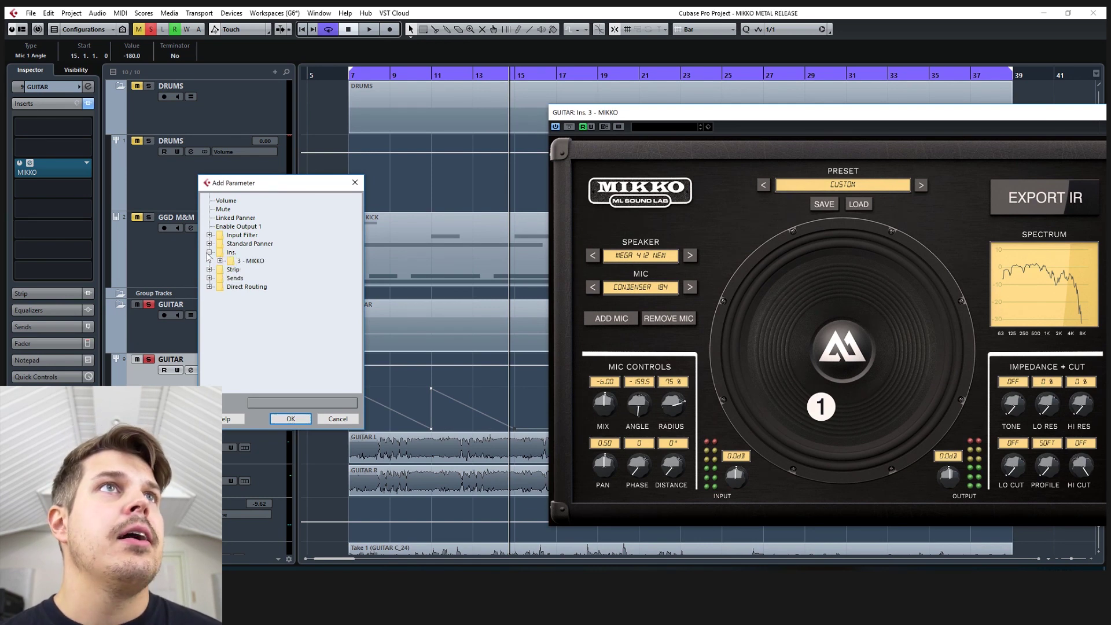
{"action": "left_click", "coordinate": [220, 261]}
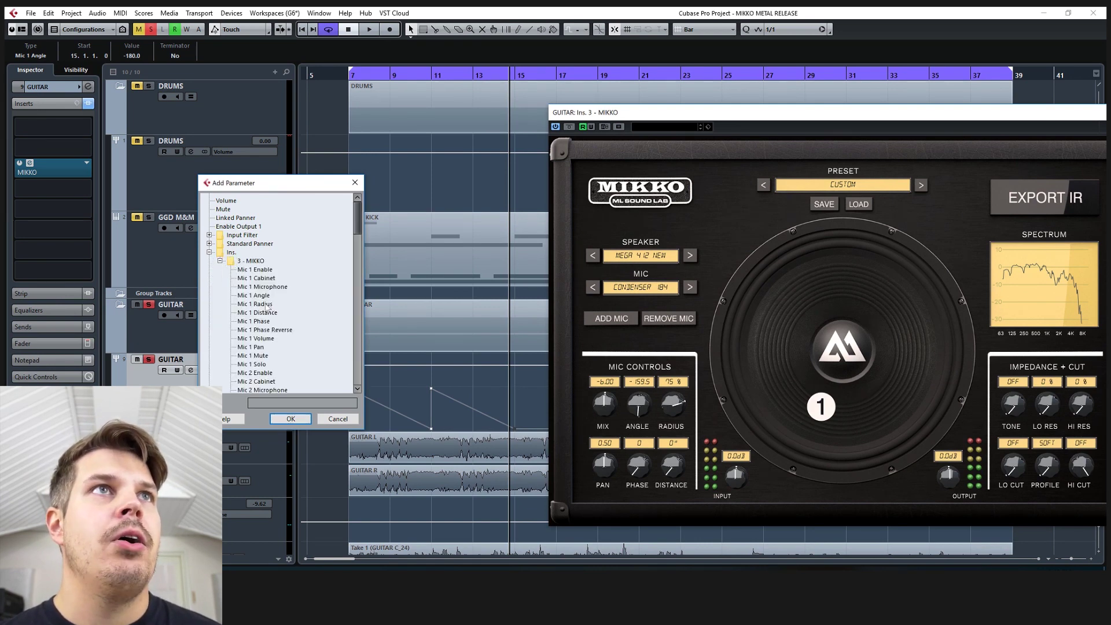
{"action": "left_click", "coordinate": [268, 305]}
{"action": "left_click", "coordinate": [291, 418]}
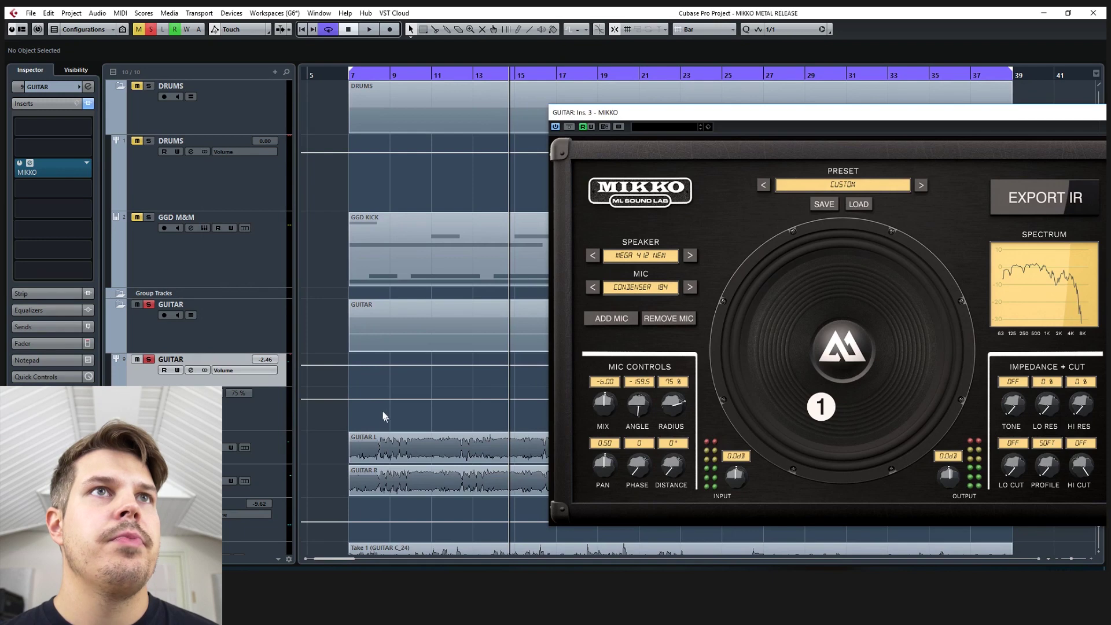
Draw Mic 1 Radius points alternating high and low at bars 7, 9, 11, 13 and 15
{"action": "left_click", "coordinate": [349, 399]}
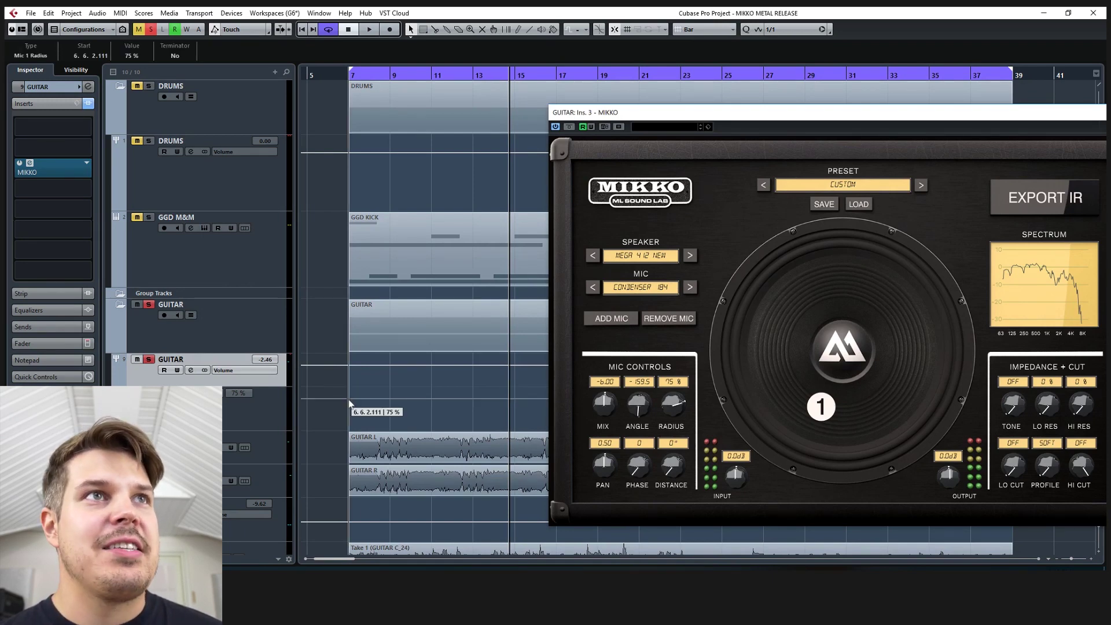
{"action": "left_click_drag", "start_coordinate": [392, 400], "coordinate": [391, 417]}
{"action": "left_click", "coordinate": [345, 399]}
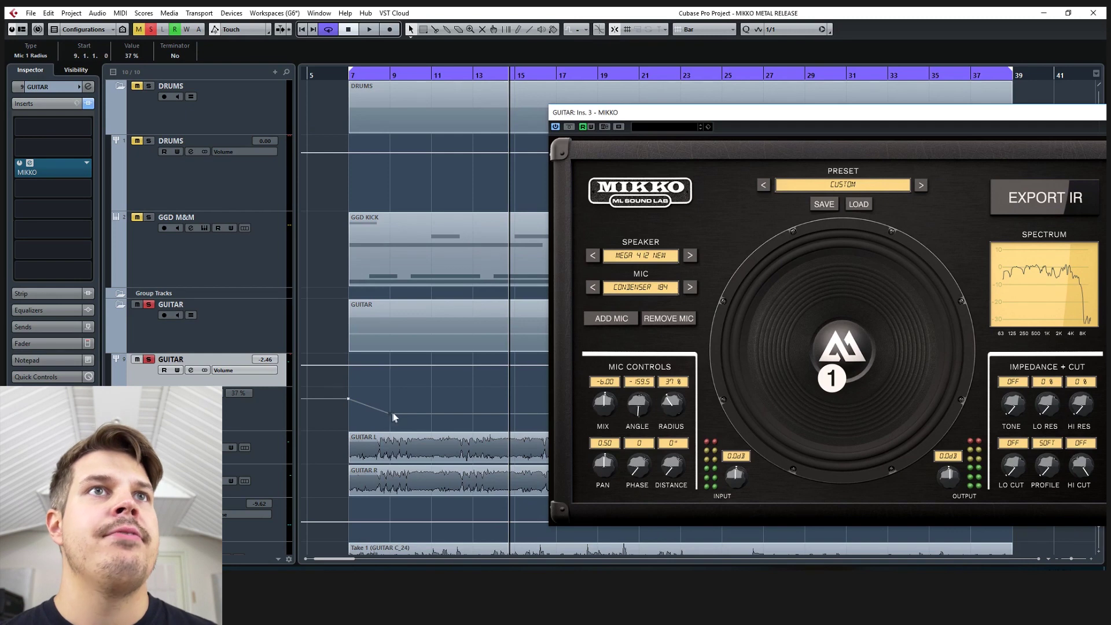
{"action": "left_click", "coordinate": [431, 398]}
{"action": "left_click", "coordinate": [473, 412]}
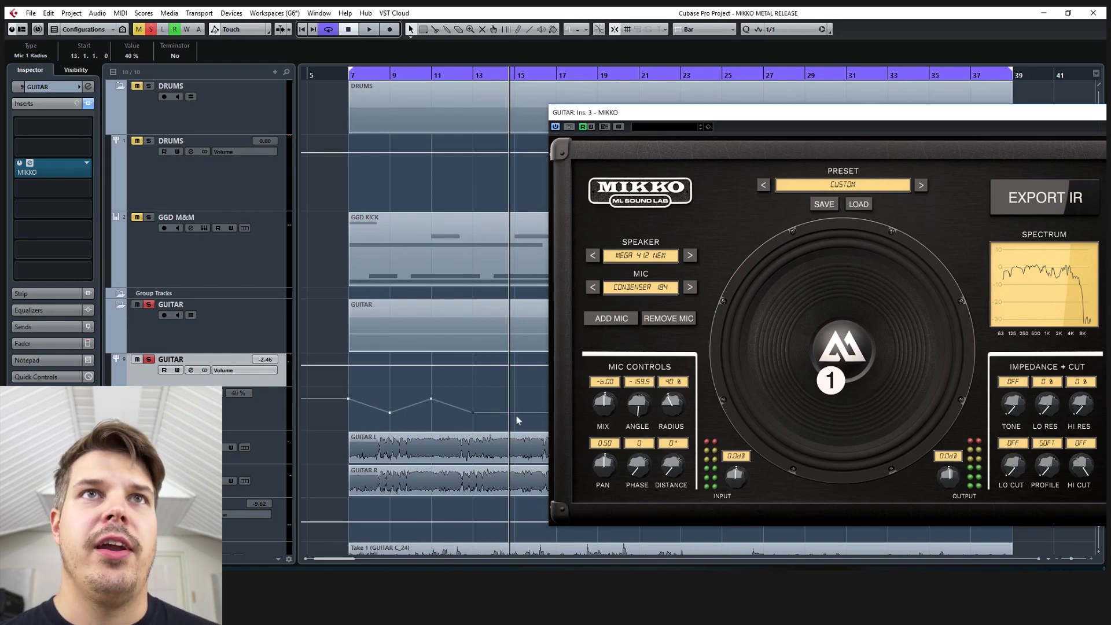
{"action": "left_click", "coordinate": [514, 399]}
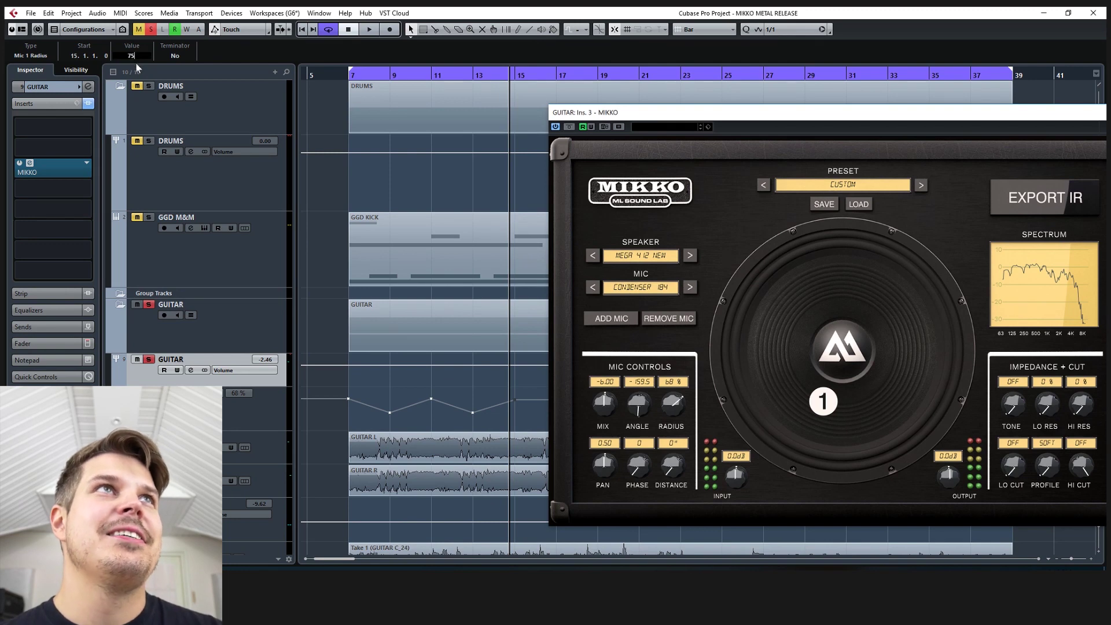
{"action": "scroll", "coordinate": [133, 58], "scroll_direction": "up", "scroll_amount": 3}
{"action": "left_click", "coordinate": [348, 75]}
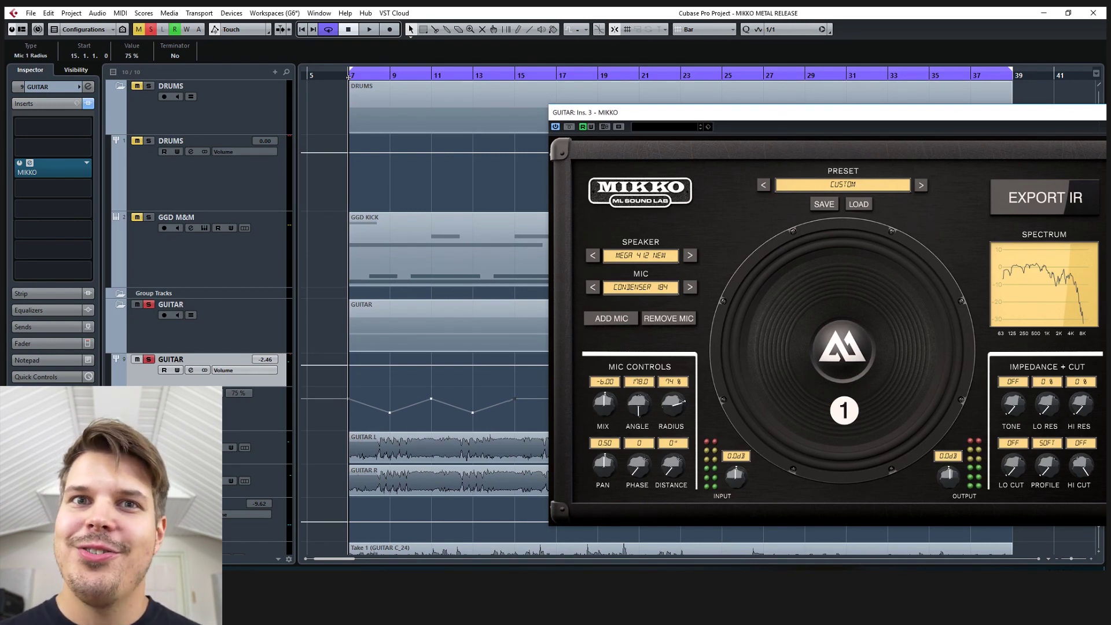
{"action": "key", "text": "space"}
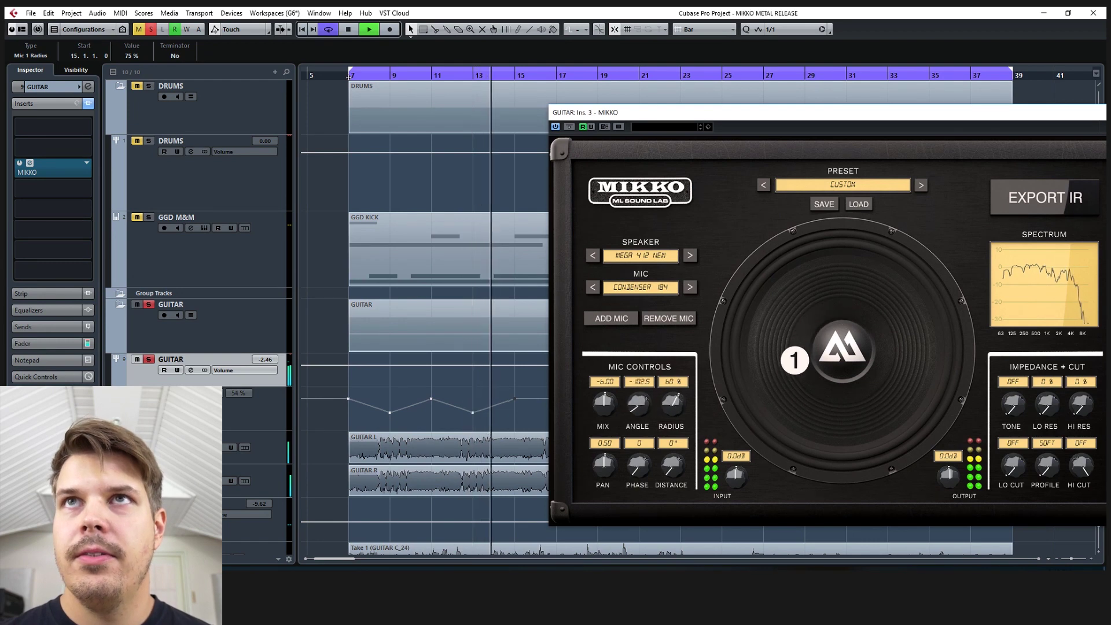
{"action": "key", "text": "space"}
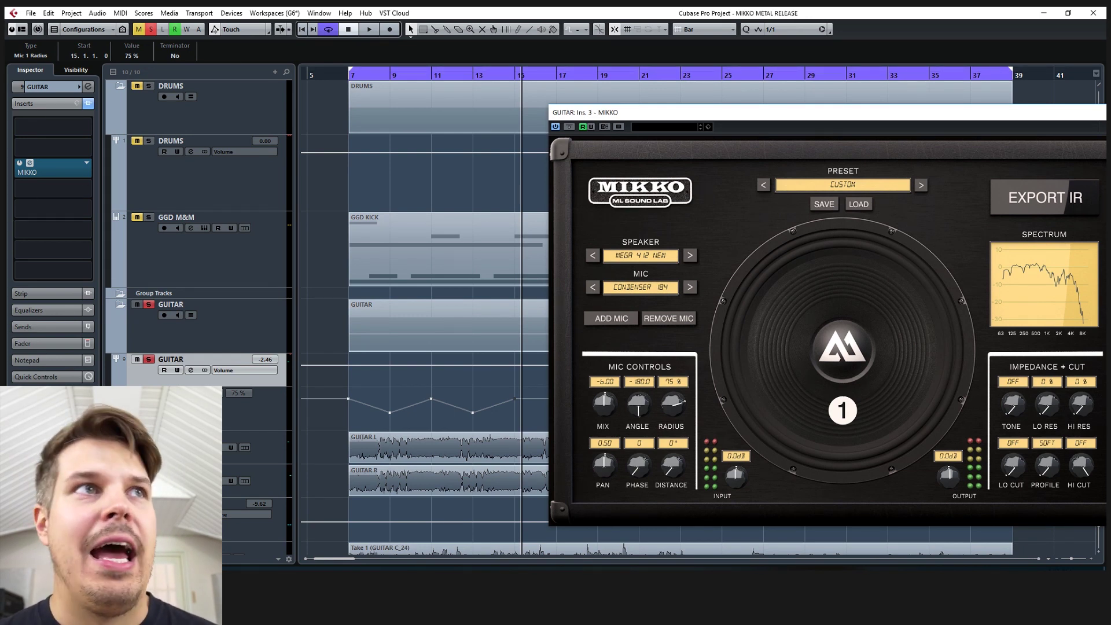
{"action": "left_click", "coordinate": [117, 427]}
Show a lane for Ins. 3 - MIKKO's Mic 1 Angle
{"action": "left_click", "coordinate": [173, 438]}
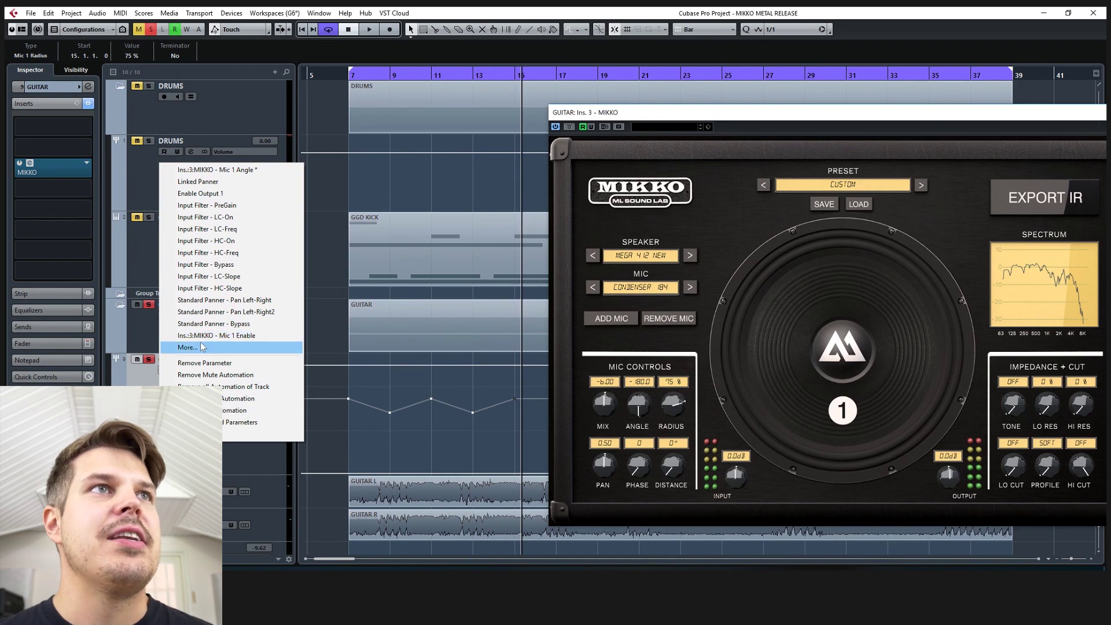
{"action": "left_click", "coordinate": [222, 347]}
{"action": "left_click", "coordinate": [209, 253]}
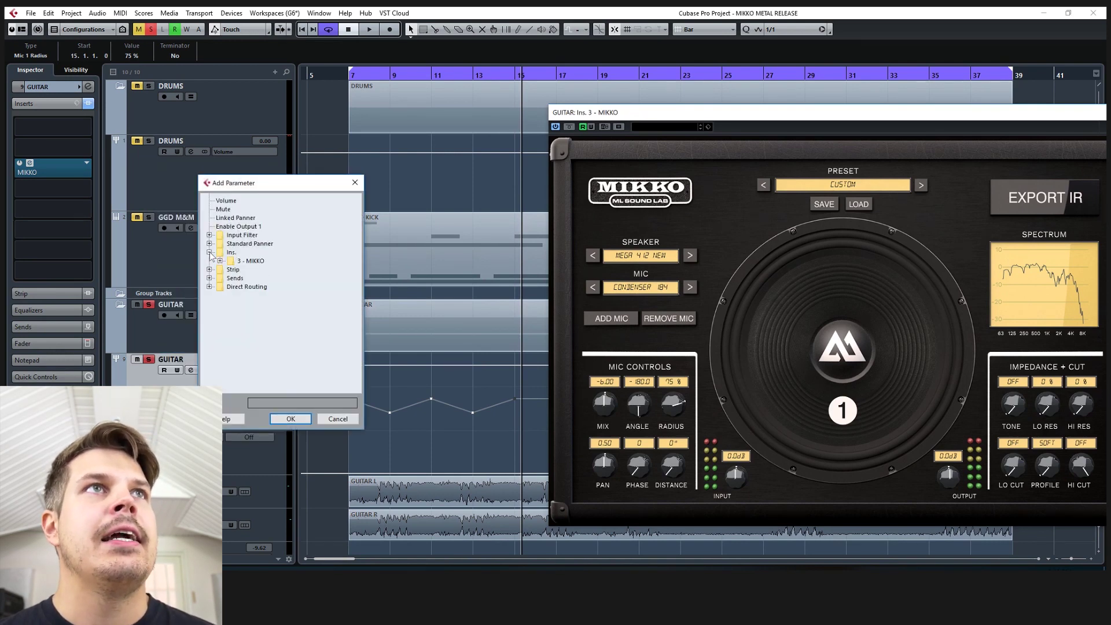
{"action": "left_click", "coordinate": [220, 261]}
{"action": "left_click", "coordinate": [266, 296]}
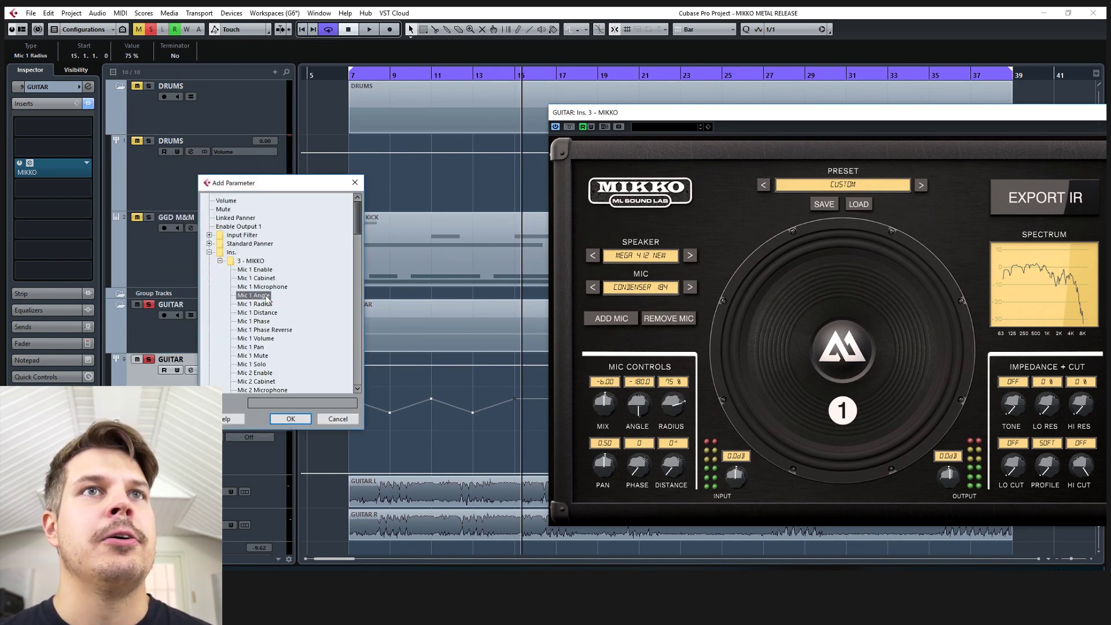
{"action": "left_click", "coordinate": [284, 424]}
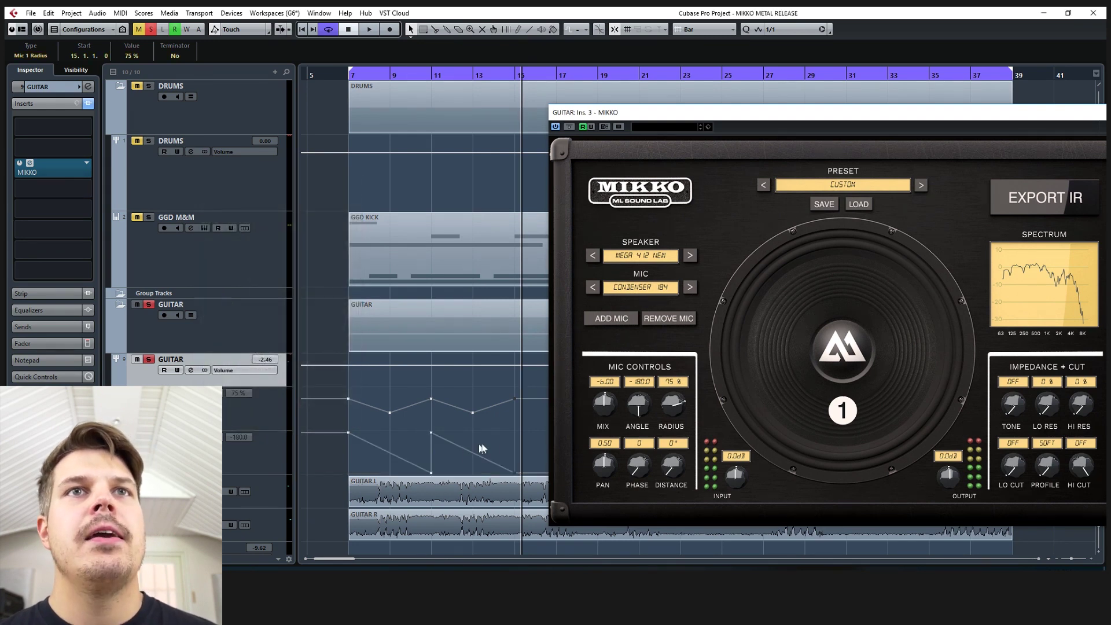
Delete the angle points after bar 7 and lower the remaining bar 7 point, leaving a flat line
{"action": "left_click_drag", "start_coordinate": [524, 435], "coordinate": [429, 450]}
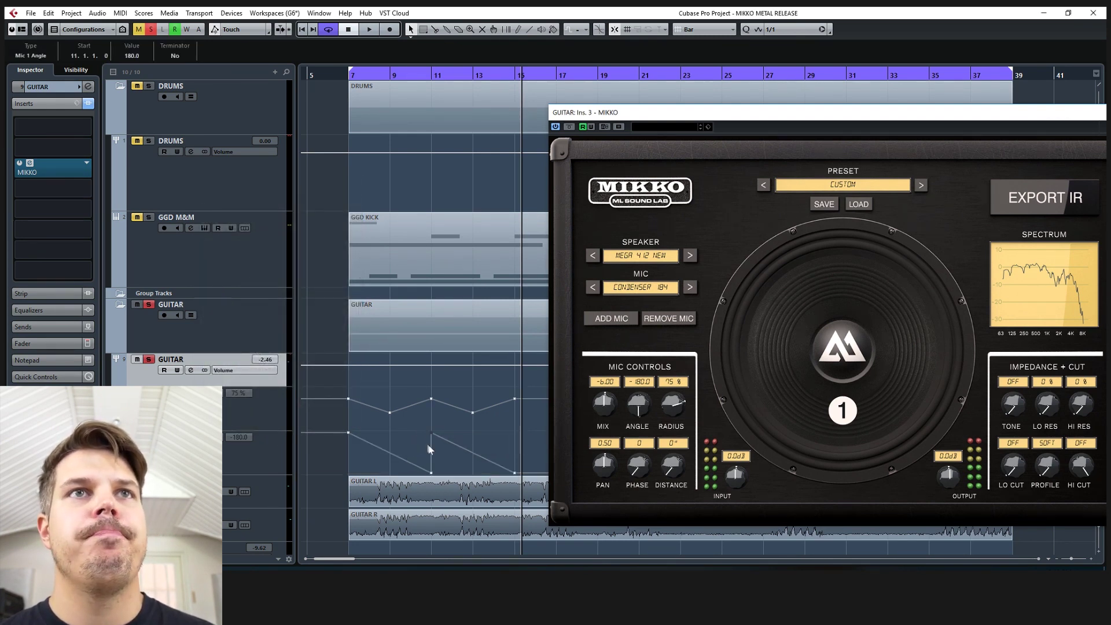
{"action": "left_click", "coordinate": [431, 473], "text": "shift"}
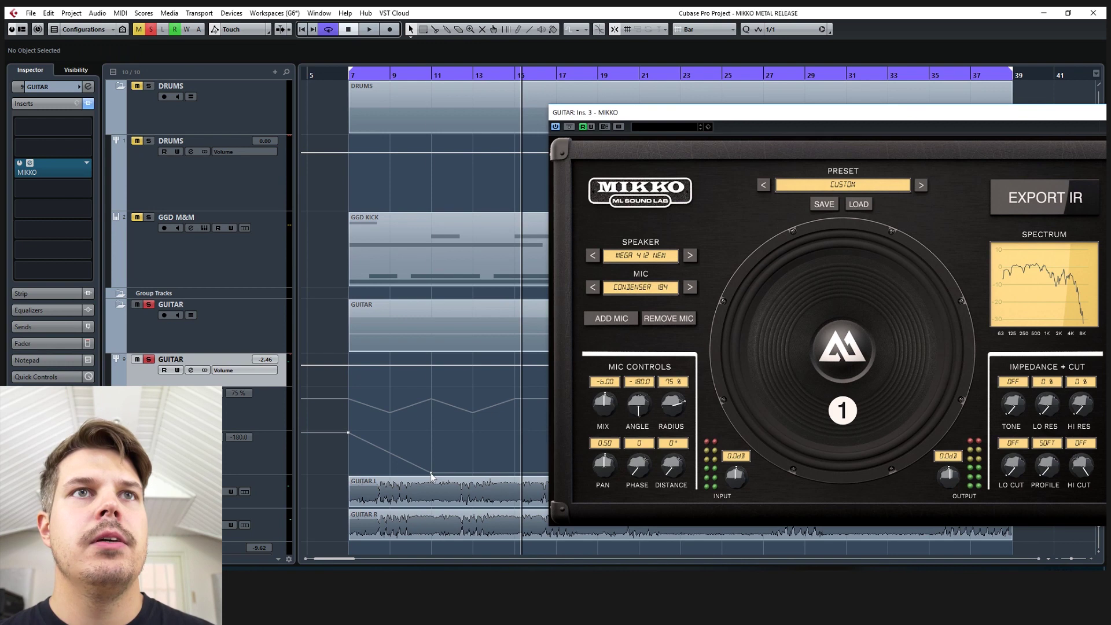
{"action": "key", "text": "Delete"}
{"action": "left_click", "coordinate": [349, 433]}
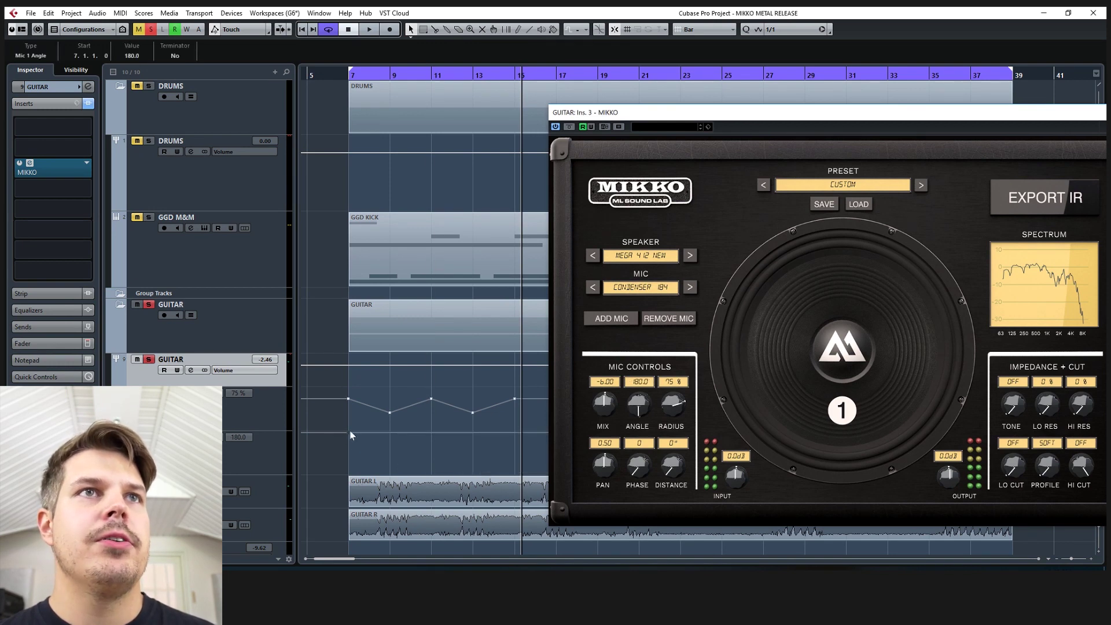
{"action": "left_click_drag", "start_coordinate": [350, 431], "coordinate": [348, 453]}
Play back from bar 7 to hear the flat angle with the zigzagging radius
{"action": "left_click", "coordinate": [350, 76]}
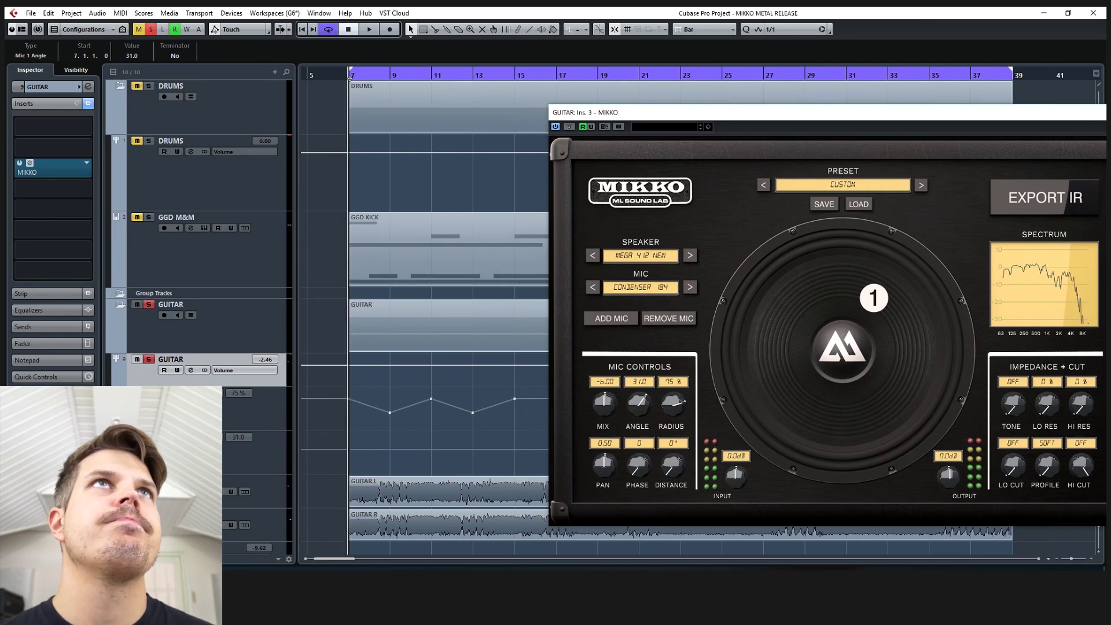
{"action": "key", "text": "space"}
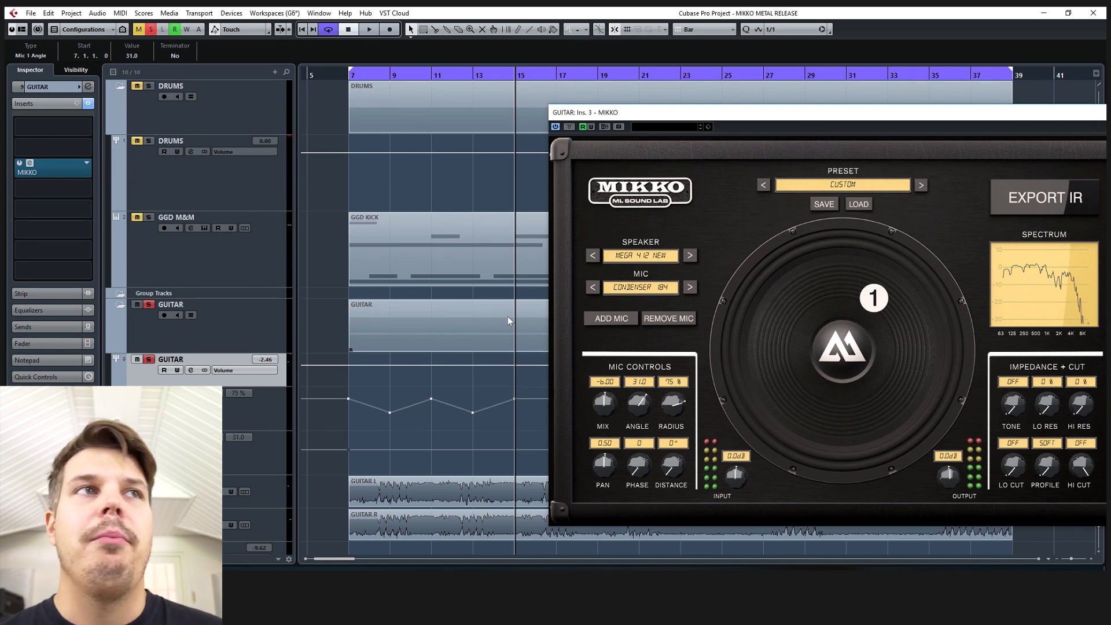
Add a second mic to MIKKO and switch the speaker to MARS 4 12 G3
{"action": "left_click", "coordinate": [614, 319]}
{"action": "left_click", "coordinate": [635, 259]}
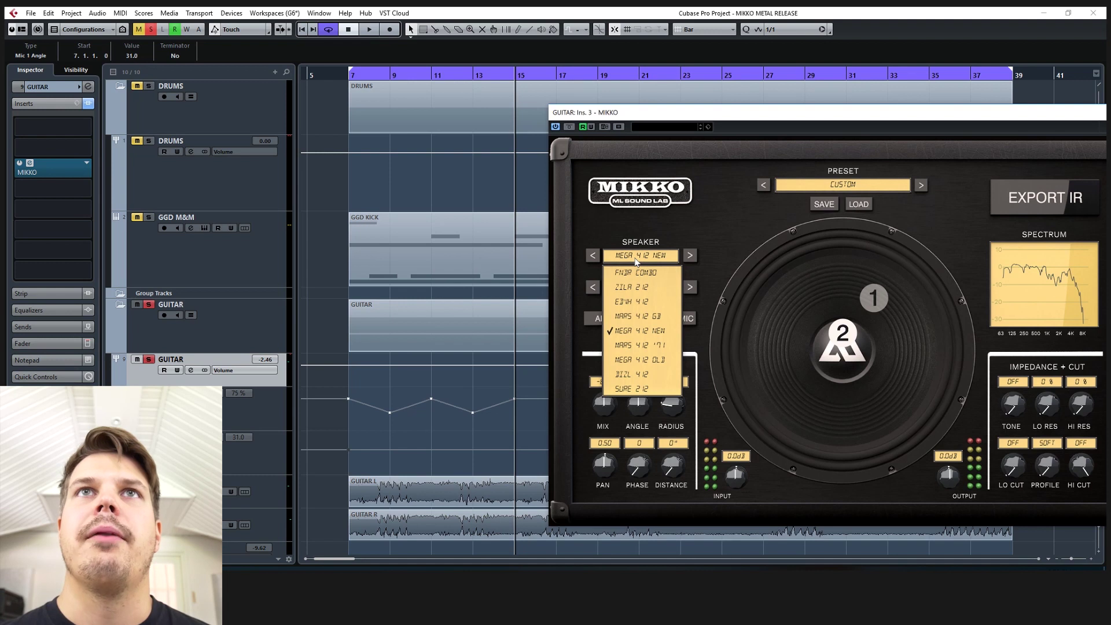
{"action": "left_click", "coordinate": [652, 316]}
{"action": "left_click_drag", "start_coordinate": [824, 352], "coordinate": [807, 340]}
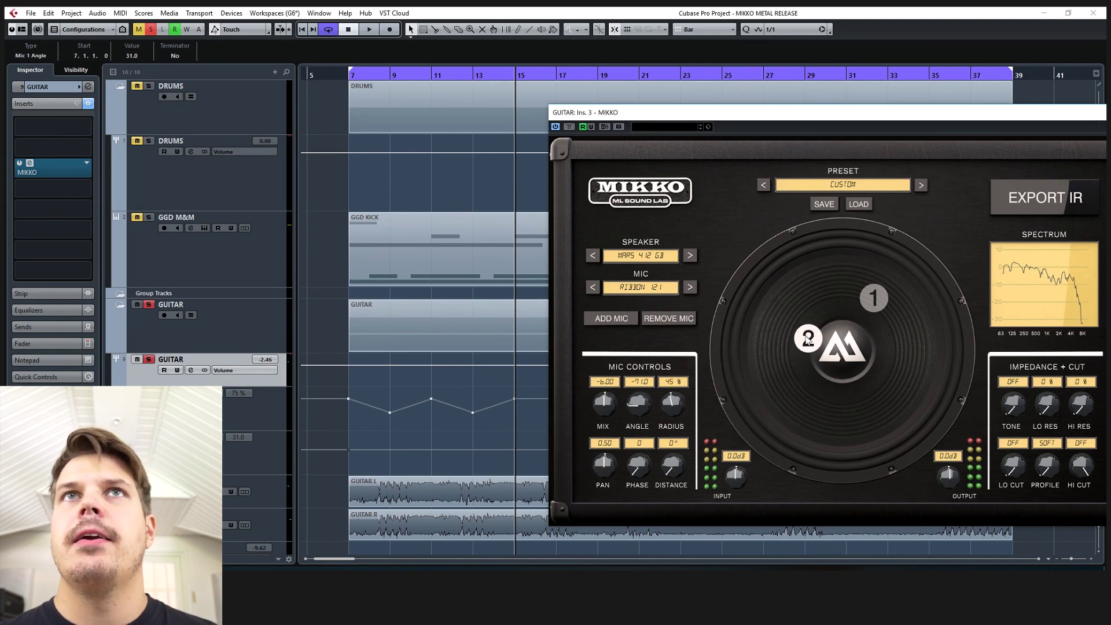
Make mic 2 a RIBBON 160 at the cone centre, then return to bar 7
{"action": "left_click", "coordinate": [633, 288]}
{"action": "left_click", "coordinate": [651, 333]}
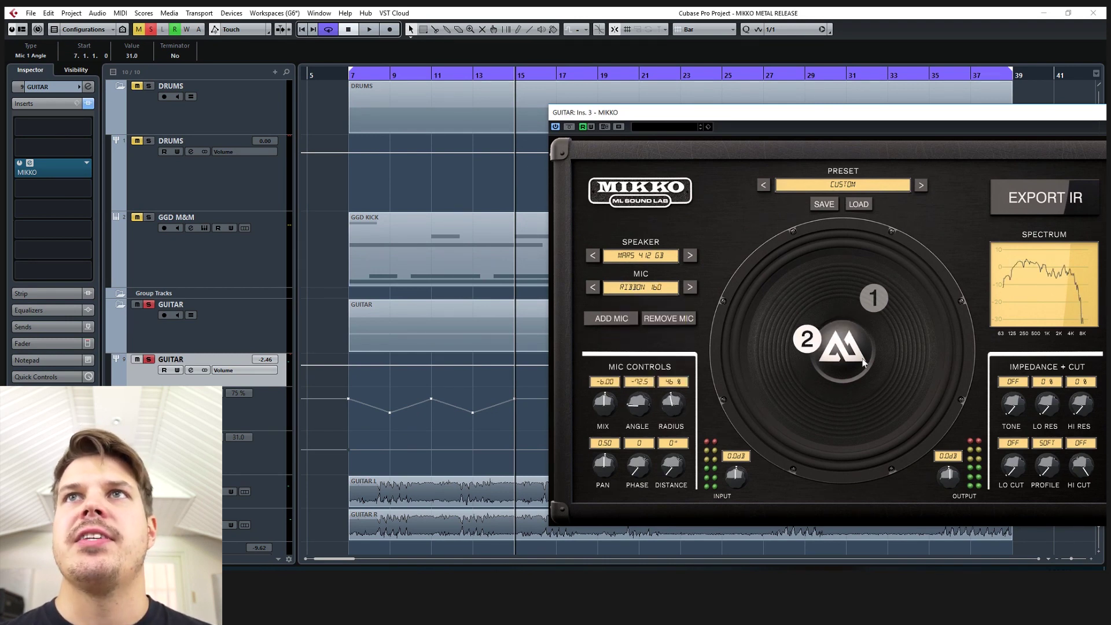
{"action": "mouse_move", "coordinate": [808, 340]}
{"action": "left_mouse_down"}
{"action": "mouse_move", "coordinate": [835, 343]}
{"action": "mouse_move", "coordinate": [821, 350]}
{"action": "left_mouse_up"}
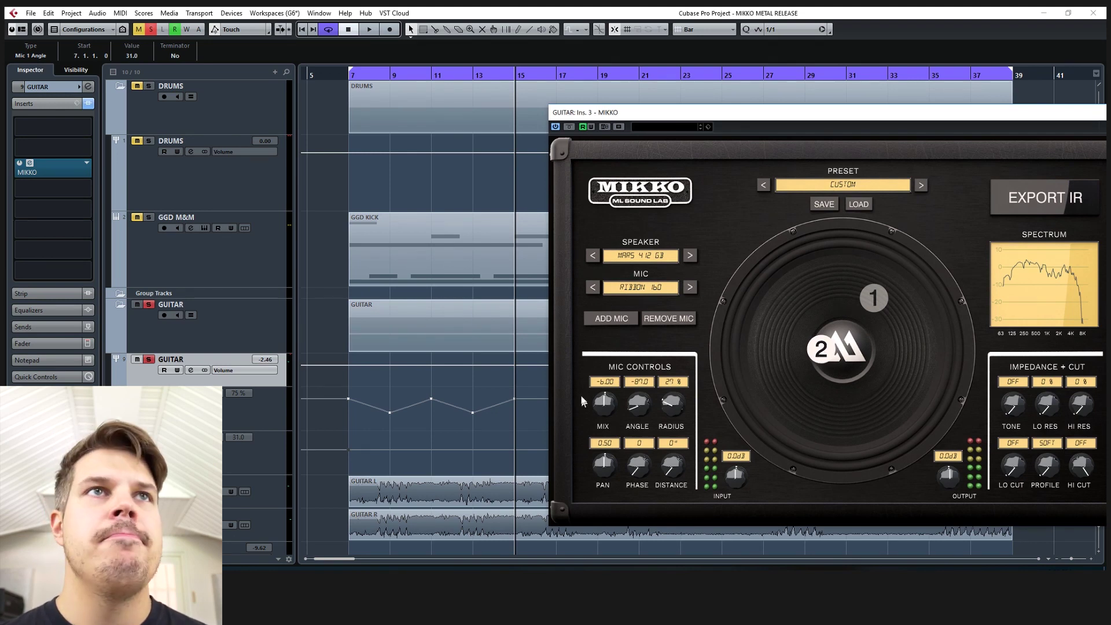
{"action": "left_click", "coordinate": [348, 76]}
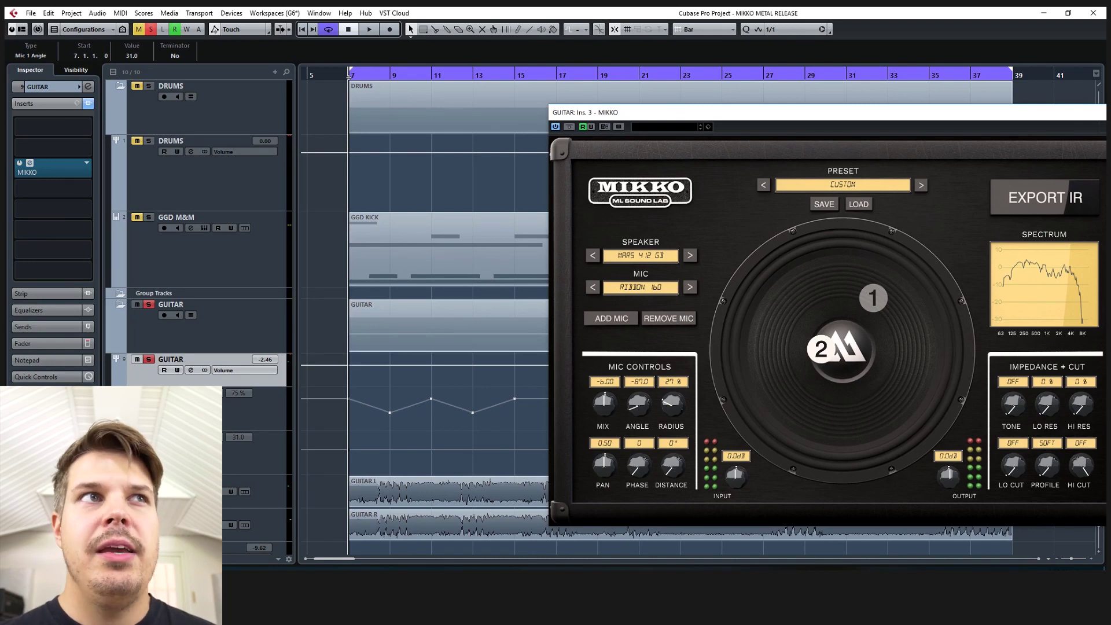
Play and stop the guitar from bar 7, then bring up the automation lane's parameter menu
{"action": "key", "text": "space"}
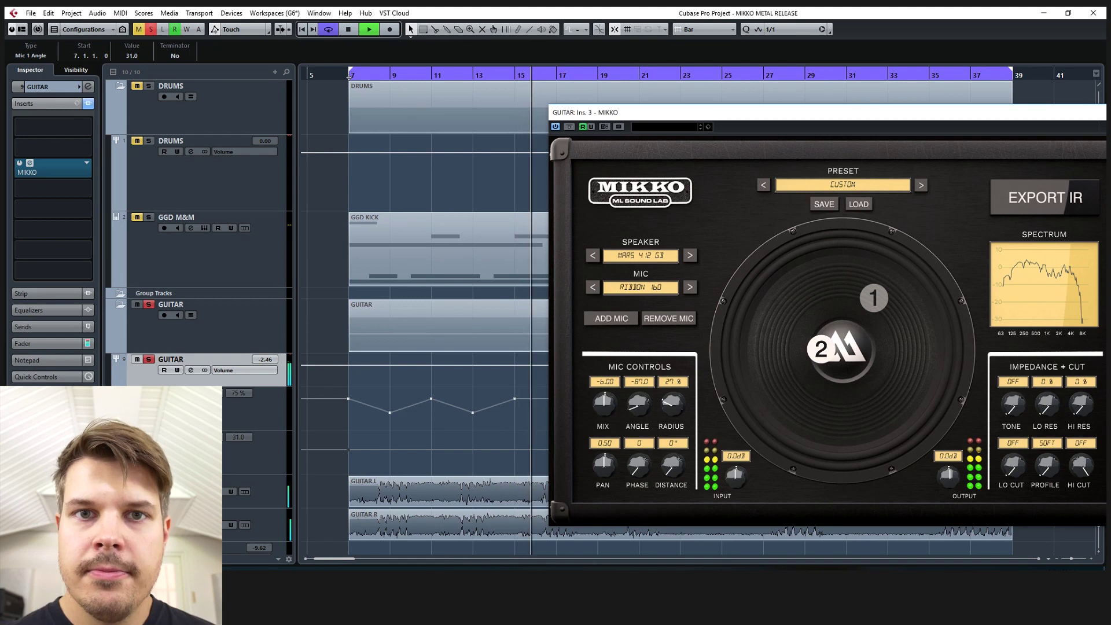
{"action": "key", "text": "space"}
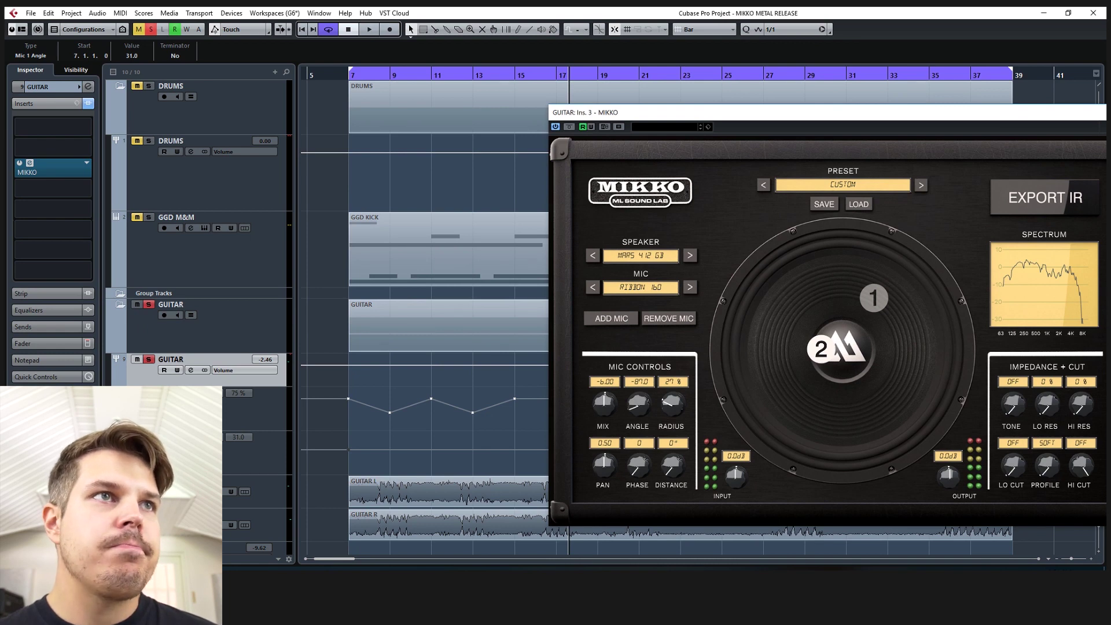
{"action": "left_click", "coordinate": [185, 437]}
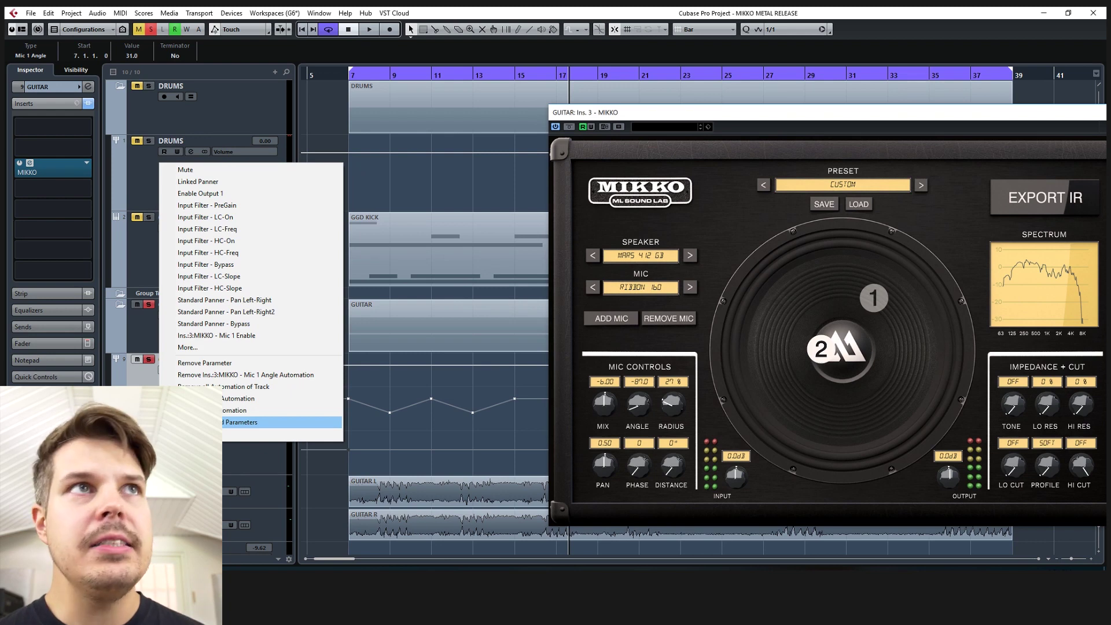
Add a Mic 2 Distance automation lane from Ins. 3 - MIKKO's parameters
{"action": "left_click", "coordinate": [224, 348]}
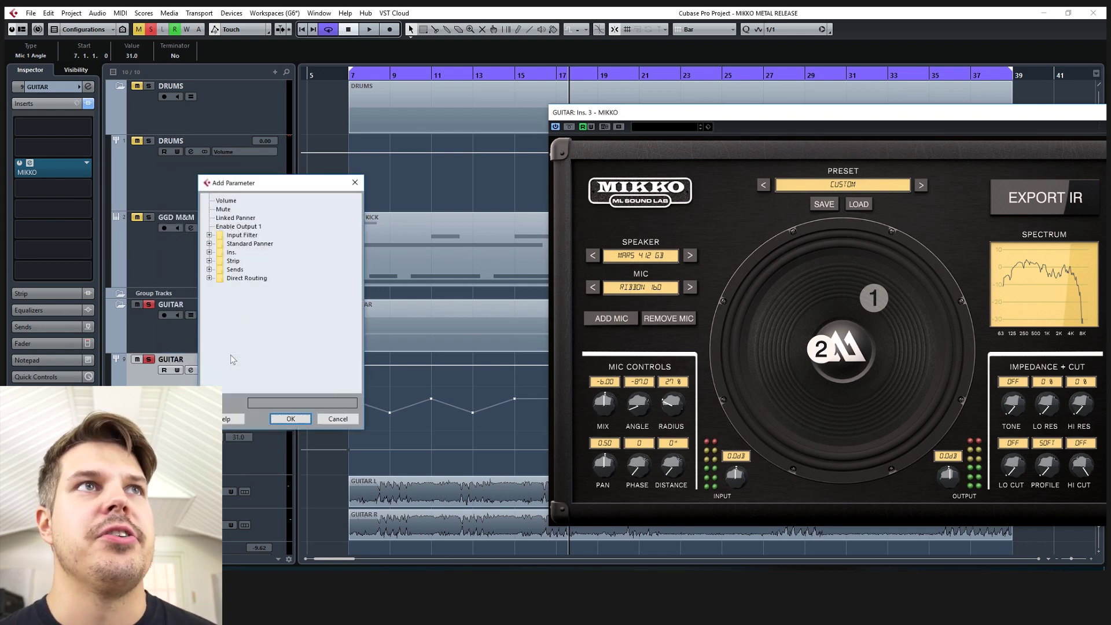
{"action": "left_click", "coordinate": [210, 253]}
{"action": "left_click", "coordinate": [220, 261]}
{"action": "scroll", "coordinate": [293, 364], "scroll_direction": "down", "scroll_amount": 3}
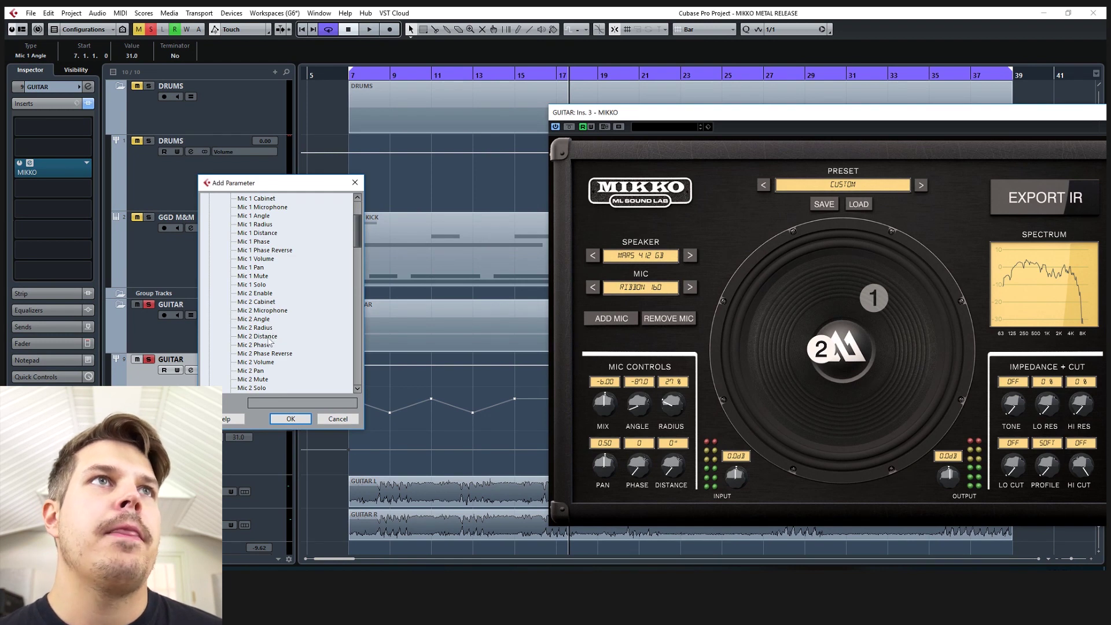
{"action": "left_click", "coordinate": [268, 338]}
{"action": "left_click", "coordinate": [290, 418]}
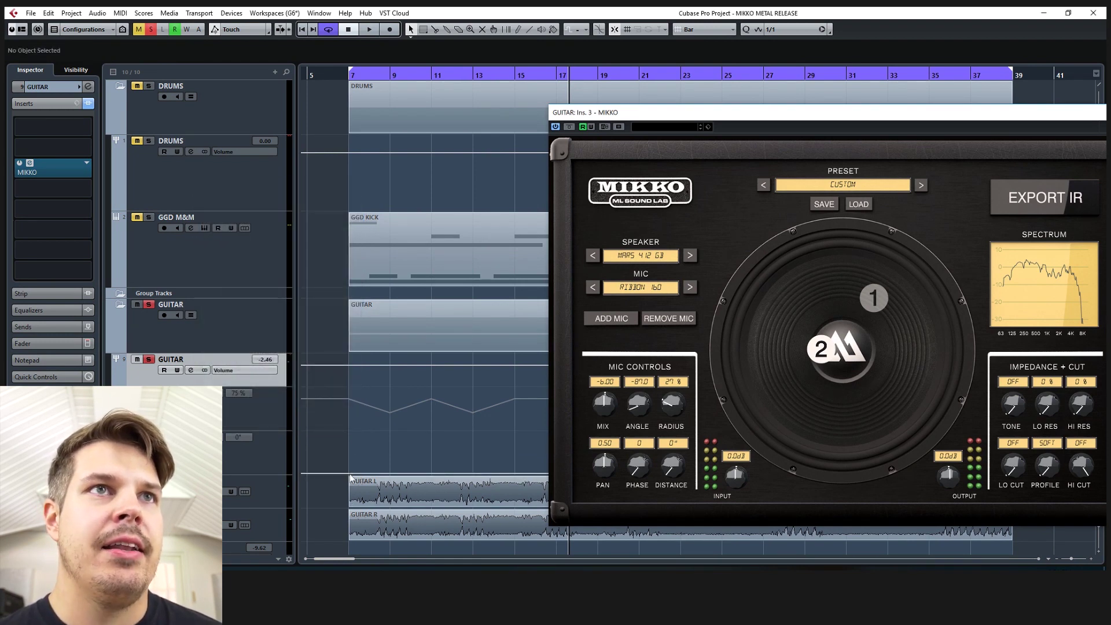
Draw Mic 2 Distance points: 0" at bar 7, 16" at bar 11, 0" at bar 15
{"action": "mouse_move", "coordinate": [350, 474]}
{"action": "left_mouse_down"}
{"action": "mouse_move", "coordinate": [348, 423]}
{"action": "mouse_move", "coordinate": [348, 473]}
{"action": "left_mouse_up"}
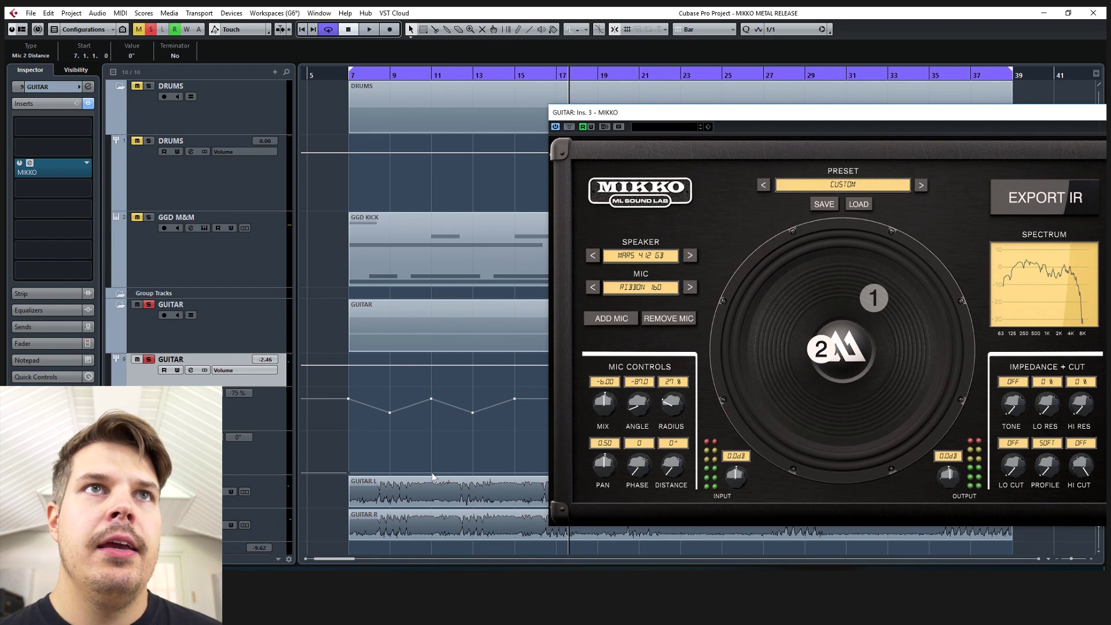
{"action": "left_click_drag", "start_coordinate": [432, 474], "coordinate": [434, 429]}
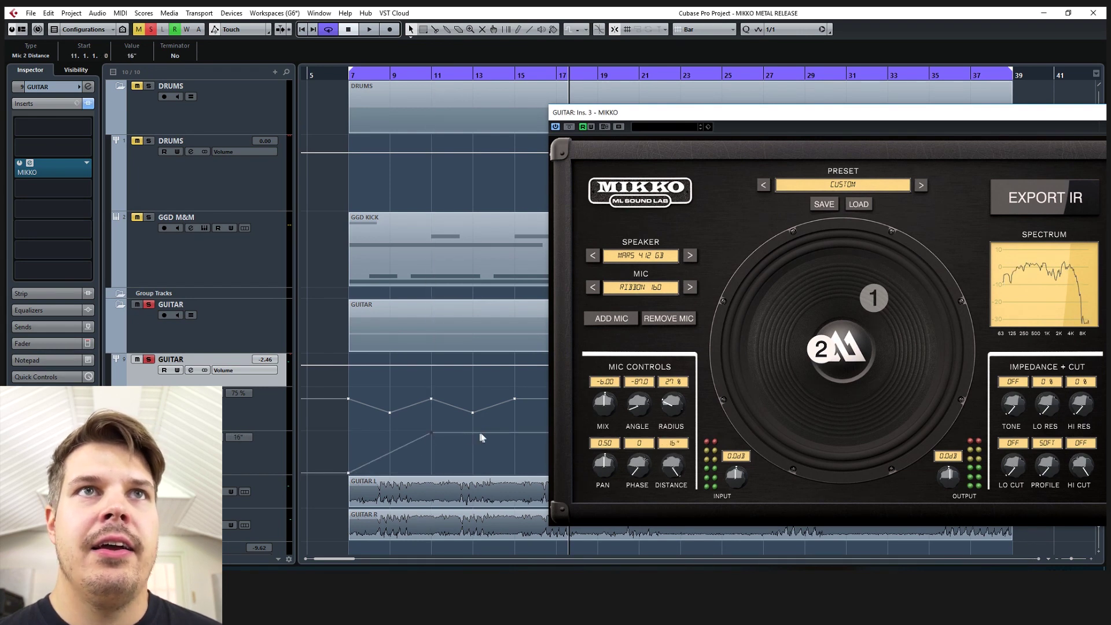
{"action": "left_click_drag", "start_coordinate": [515, 433], "coordinate": [514, 484]}
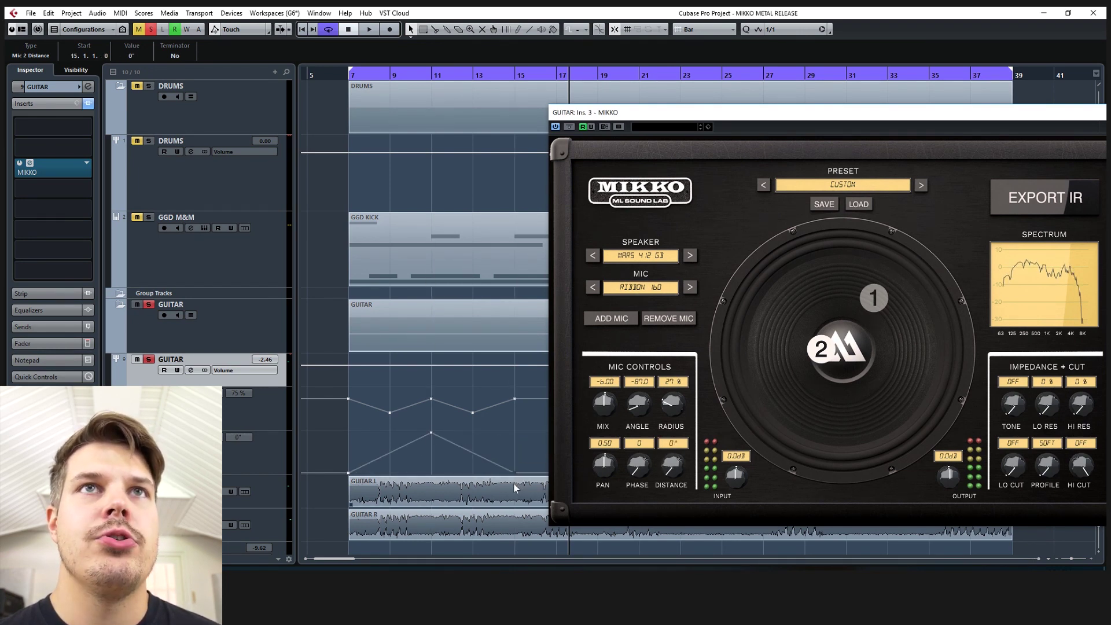
{"action": "left_click", "coordinate": [349, 76]}
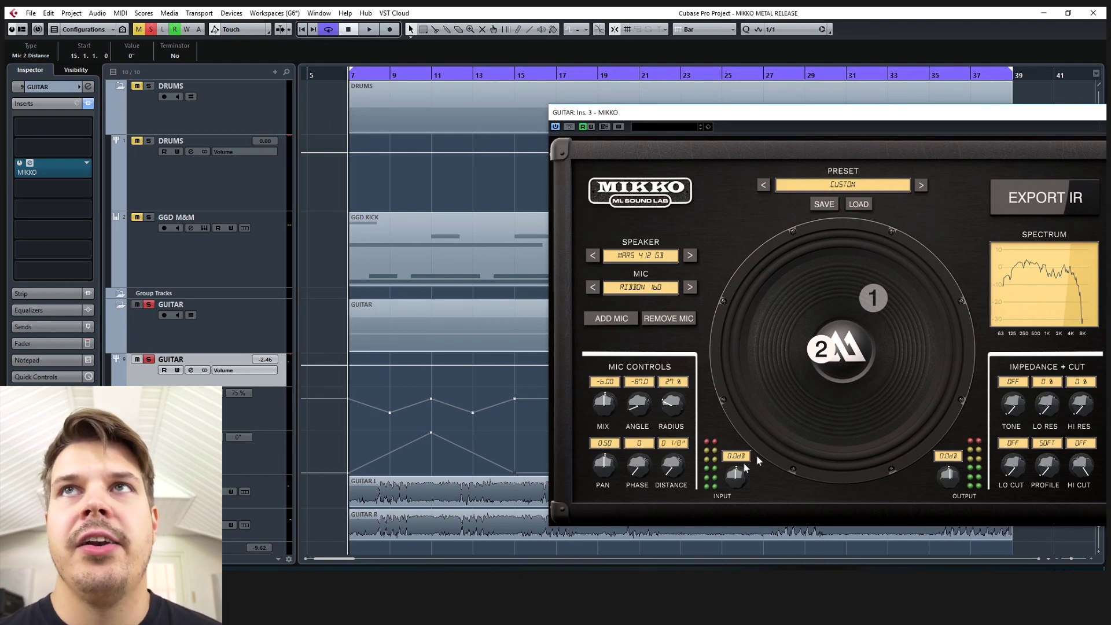
Play back the distance automation, stop, and open the new lane's parameter choices
{"action": "key", "text": "space"}
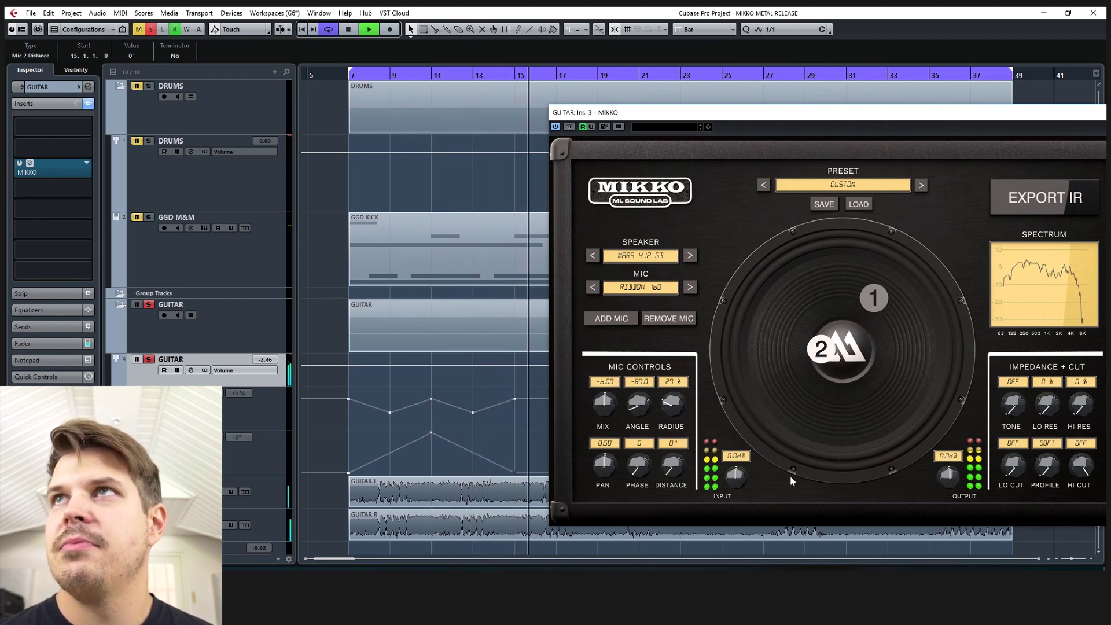
{"action": "key", "text": "space"}
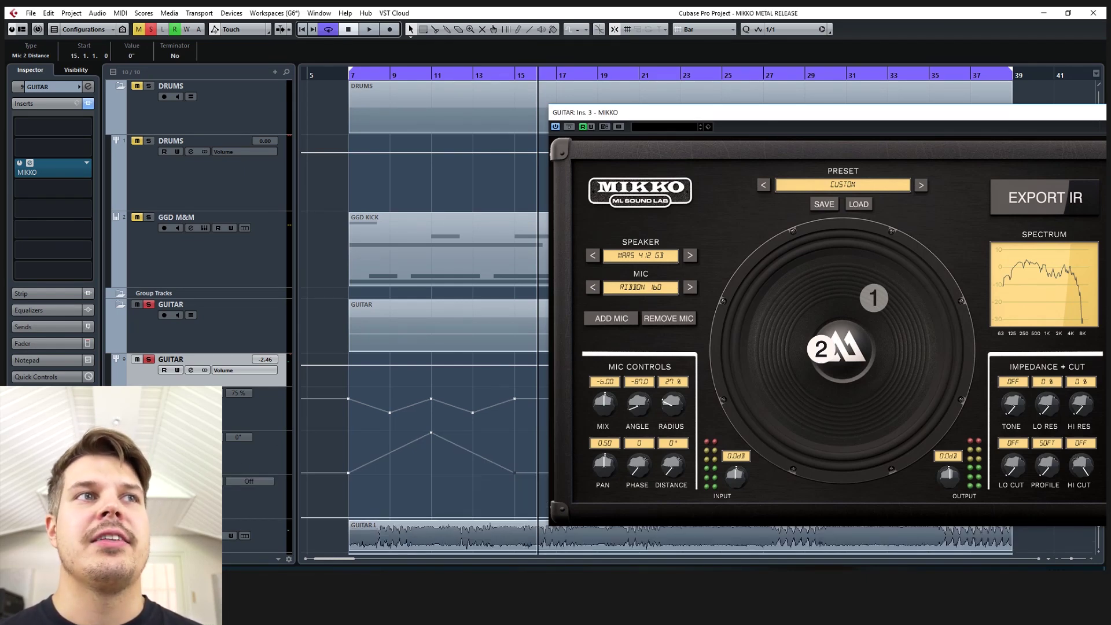
{"action": "left_click", "coordinate": [165, 485]}
Add a MIKKO Low Cut automation lane to the guitar track
{"action": "left_click", "coordinate": [191, 389]}
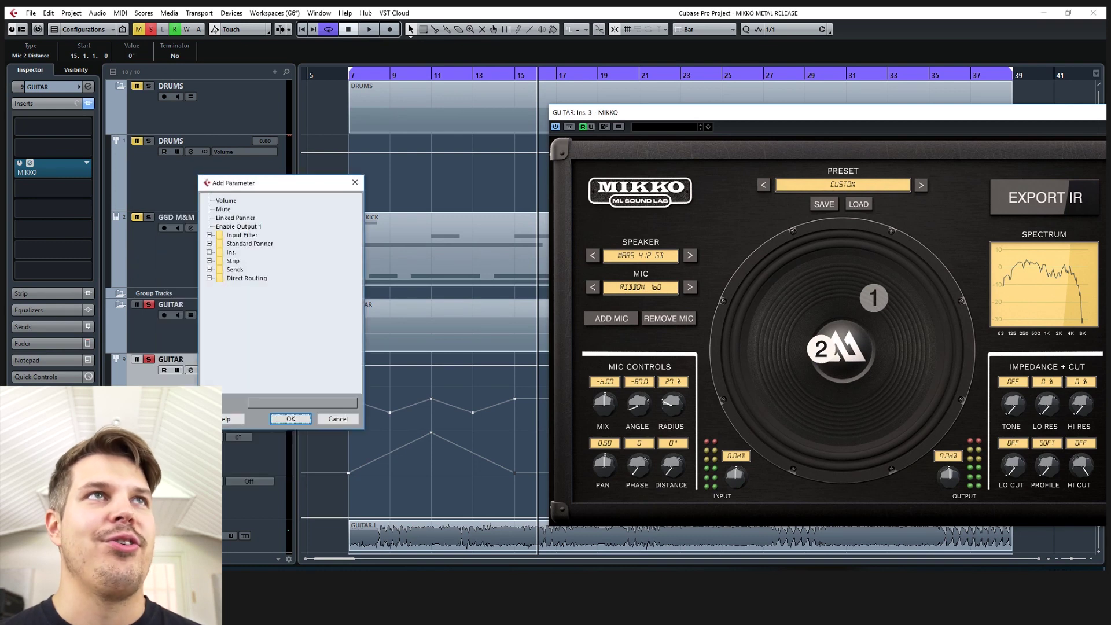
{"action": "left_click", "coordinate": [210, 252]}
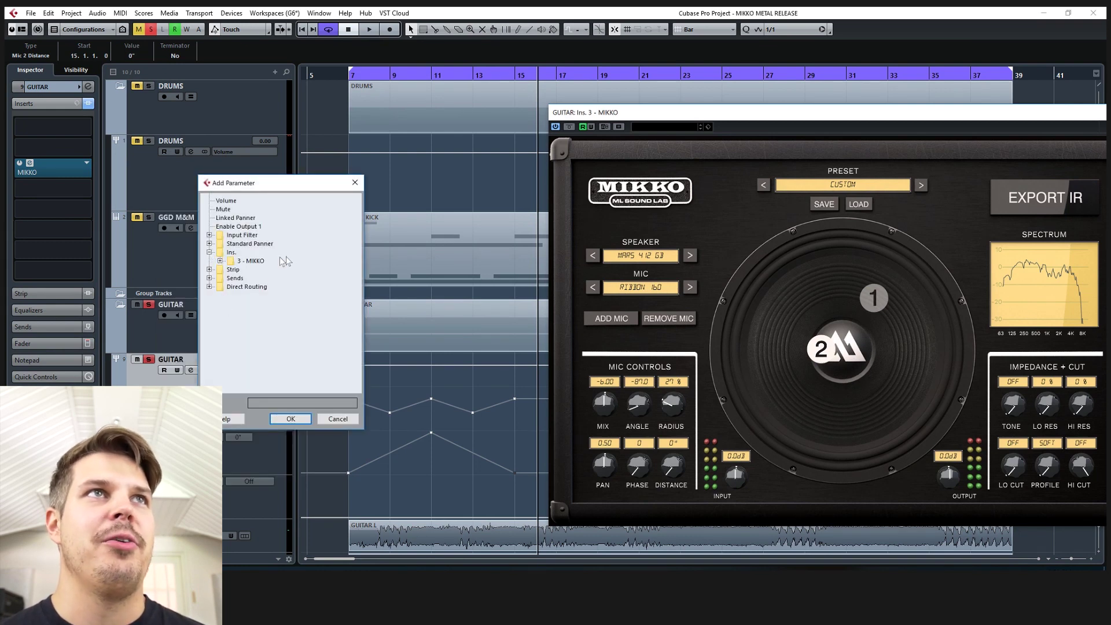
{"action": "left_click", "coordinate": [219, 261]}
{"action": "left_click_drag", "start_coordinate": [358, 230], "coordinate": [350, 340]}
{"action": "scroll", "coordinate": [321, 359], "scroll_direction": "down", "scroll_amount": 7}
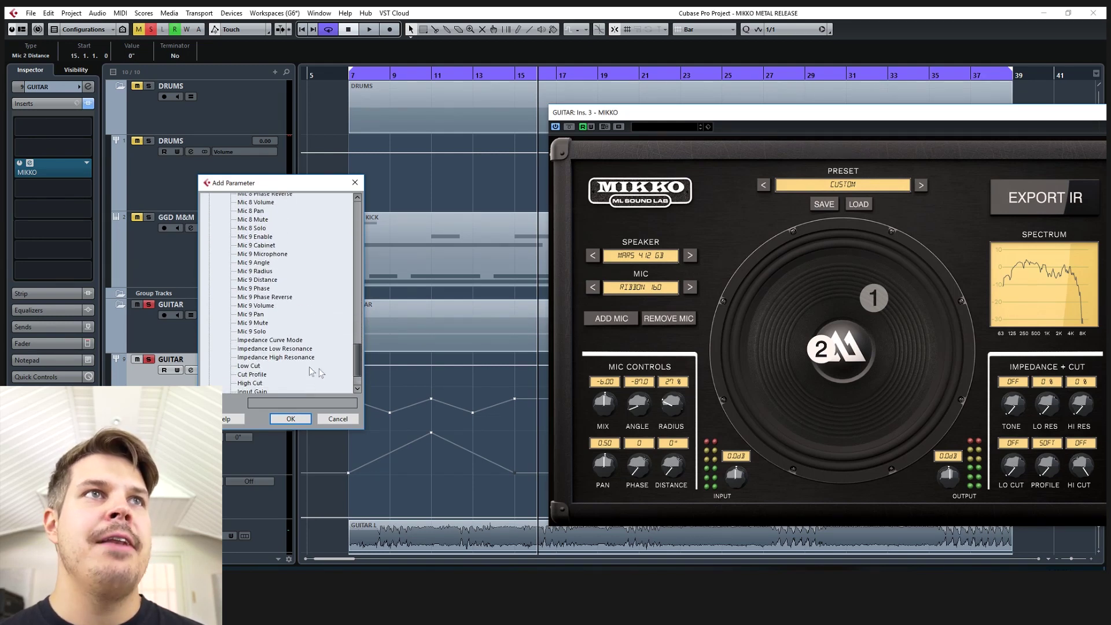
{"action": "left_click", "coordinate": [253, 366]}
{"action": "left_click", "coordinate": [290, 418]}
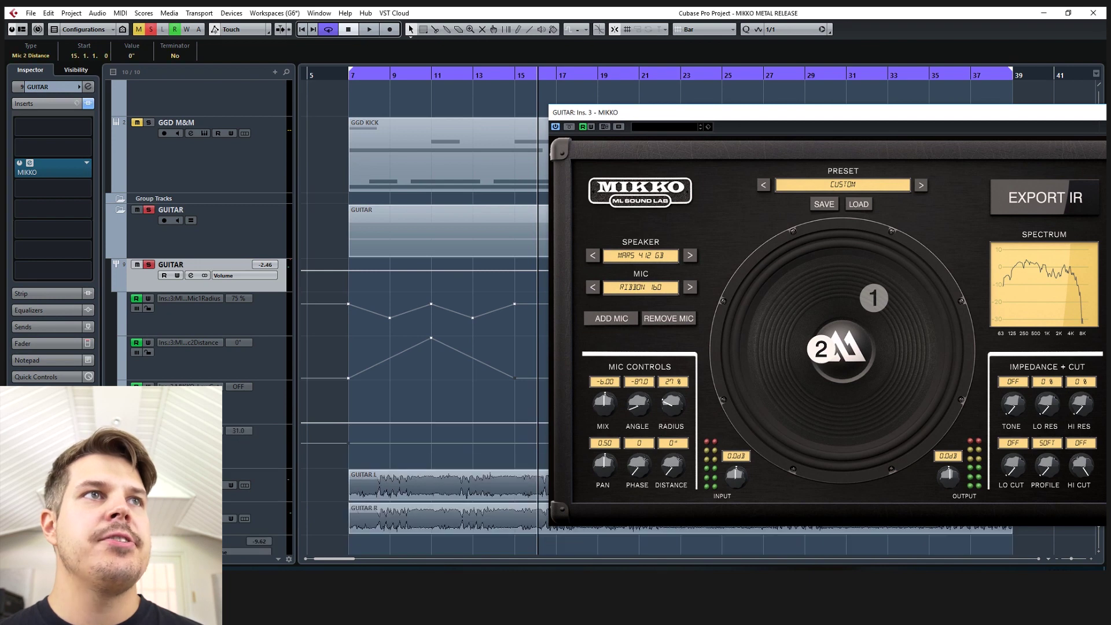
Add a MIKKO High Cut automation lane with a starting point at bar 7
{"action": "left_click", "coordinate": [162, 433]}
{"action": "left_click", "coordinate": [191, 342]}
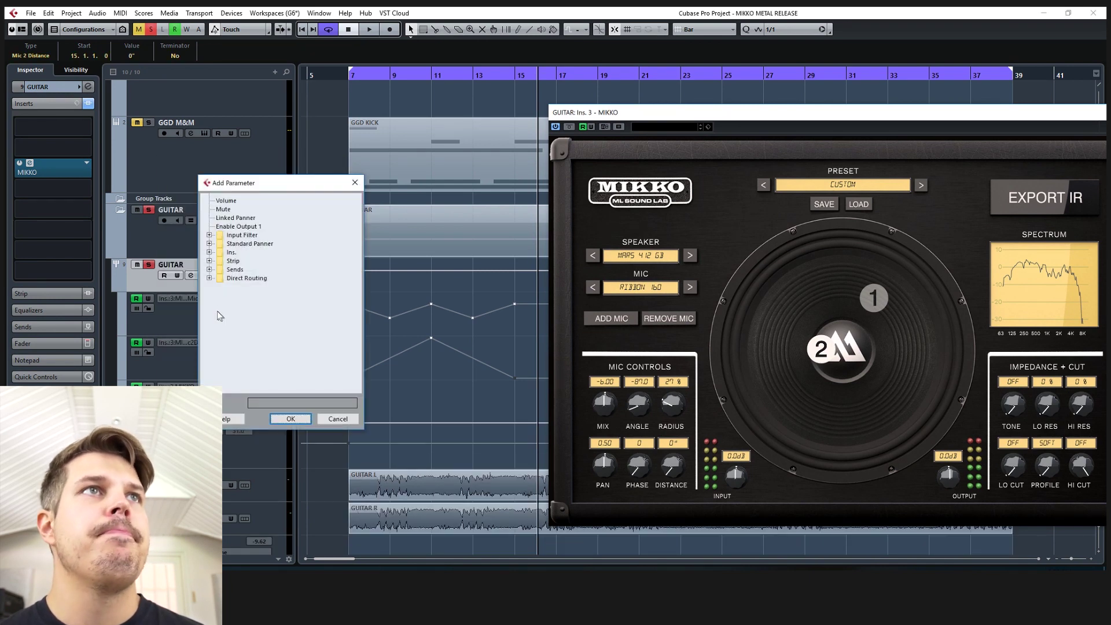
{"action": "left_click", "coordinate": [209, 252]}
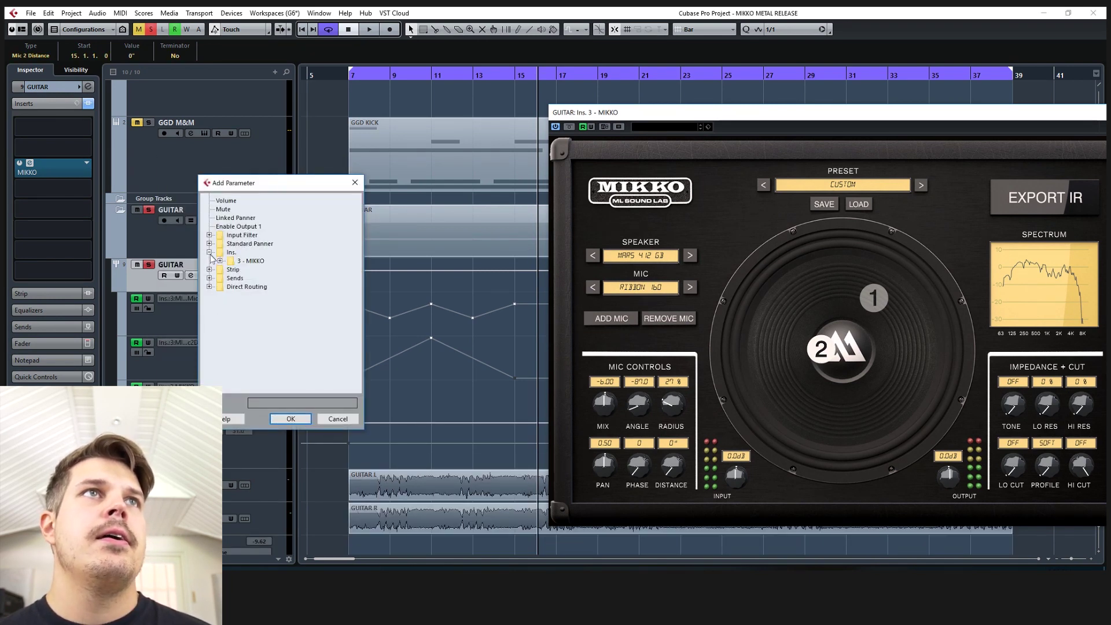
{"action": "left_click", "coordinate": [219, 261]}
{"action": "left_click_drag", "start_coordinate": [358, 223], "coordinate": [358, 376]}
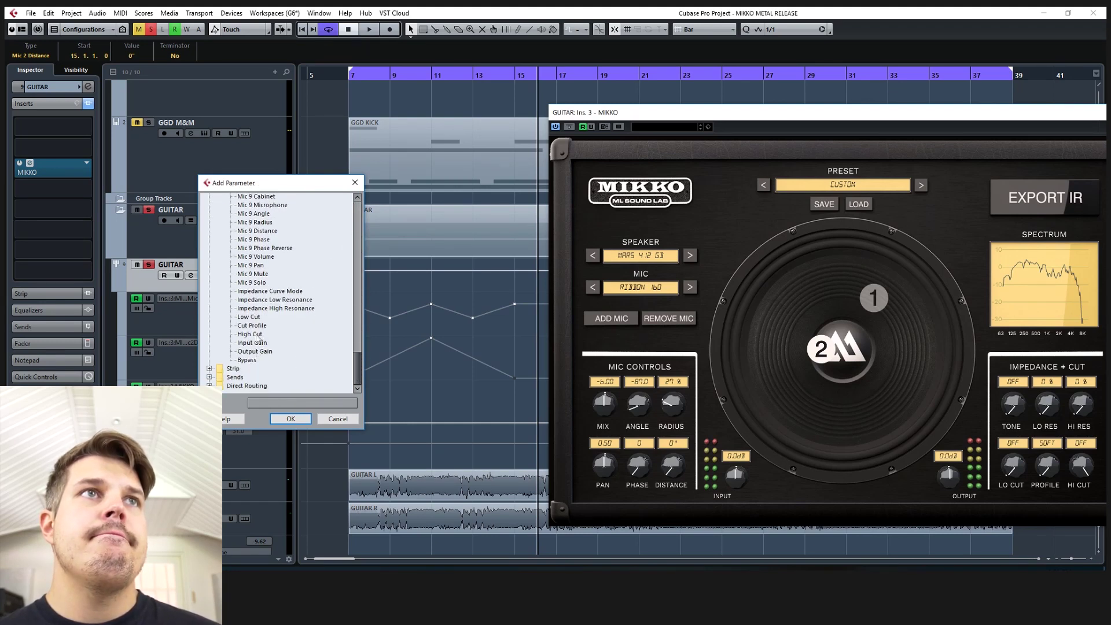
{"action": "left_click", "coordinate": [256, 334]}
{"action": "left_click", "coordinate": [290, 418]}
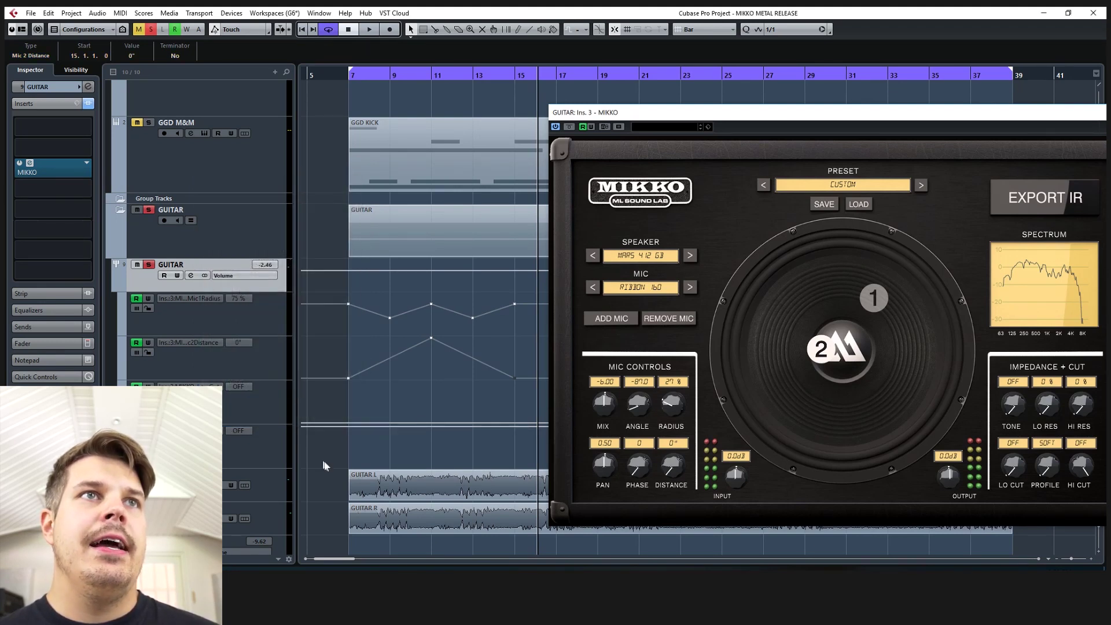
{"action": "left_click", "coordinate": [349, 430]}
Set High Cut to 4890 Hz at bar 7 and add cut points near bar 15, Low Cut at 314 Hz
{"action": "left_click_drag", "start_coordinate": [349, 429], "coordinate": [346, 392]}
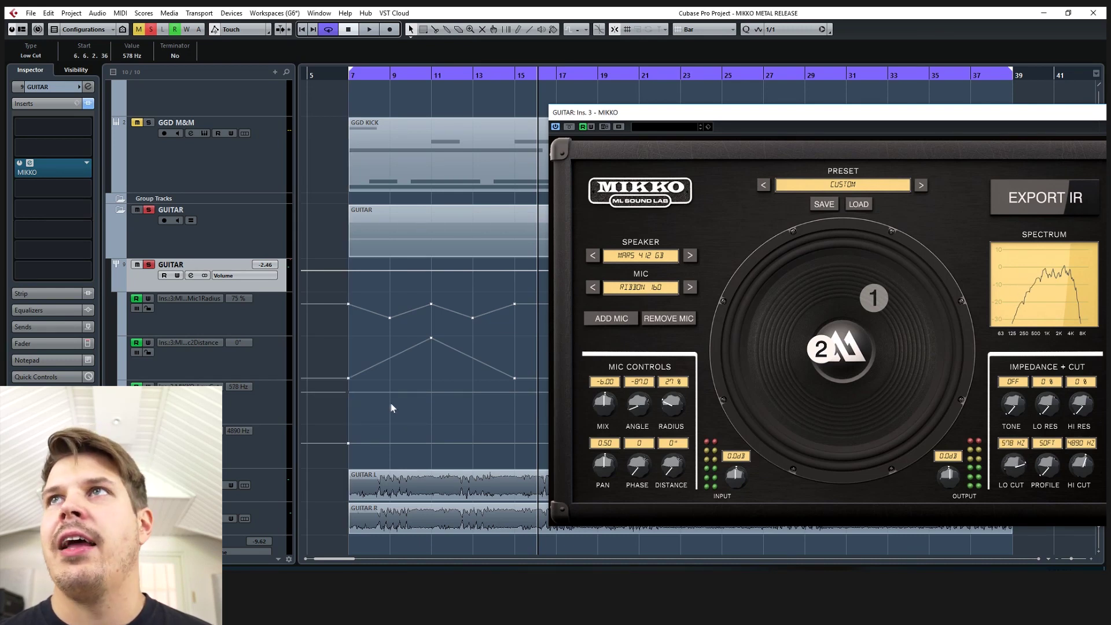
{"action": "left_click", "coordinate": [515, 393]}
{"action": "left_click_drag", "start_coordinate": [516, 396], "coordinate": [515, 396]}
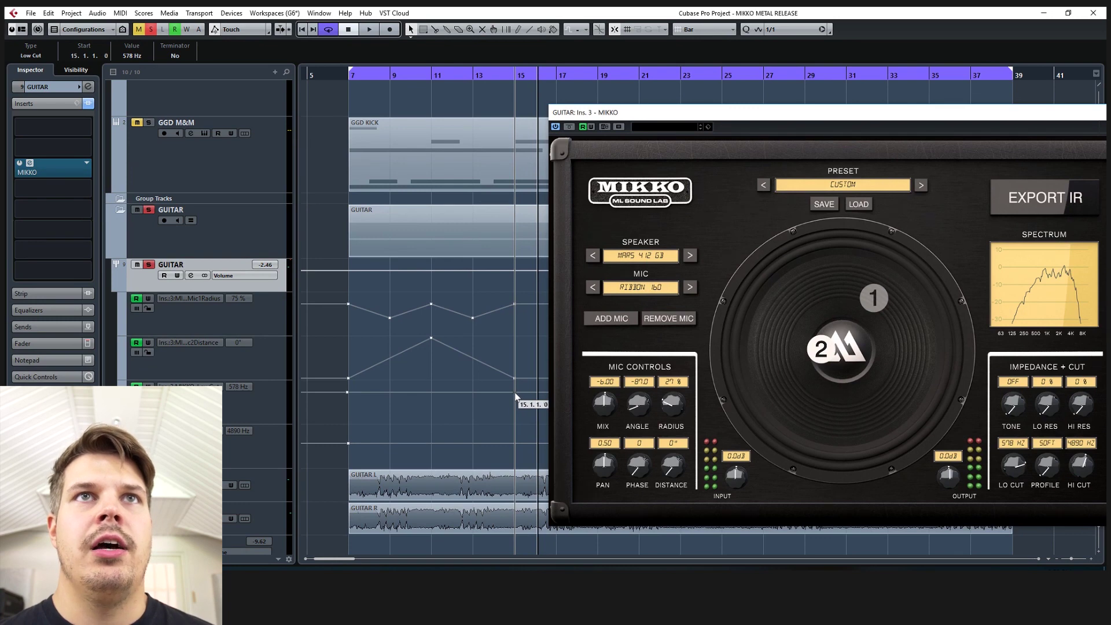
{"action": "left_click", "coordinate": [495, 392]}
{"action": "left_click", "coordinate": [494, 444]}
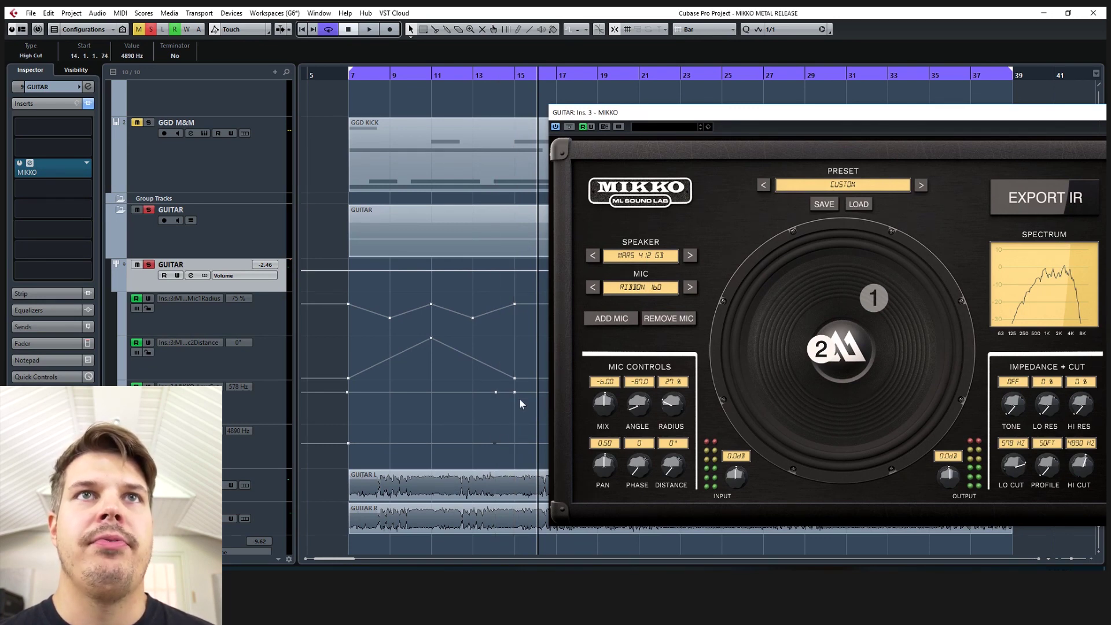
{"action": "mouse_move", "coordinate": [514, 393]}
{"action": "left_mouse_down"}
{"action": "mouse_move", "coordinate": [509, 450]}
{"action": "mouse_move", "coordinate": [517, 402]}
{"action": "left_mouse_up"}
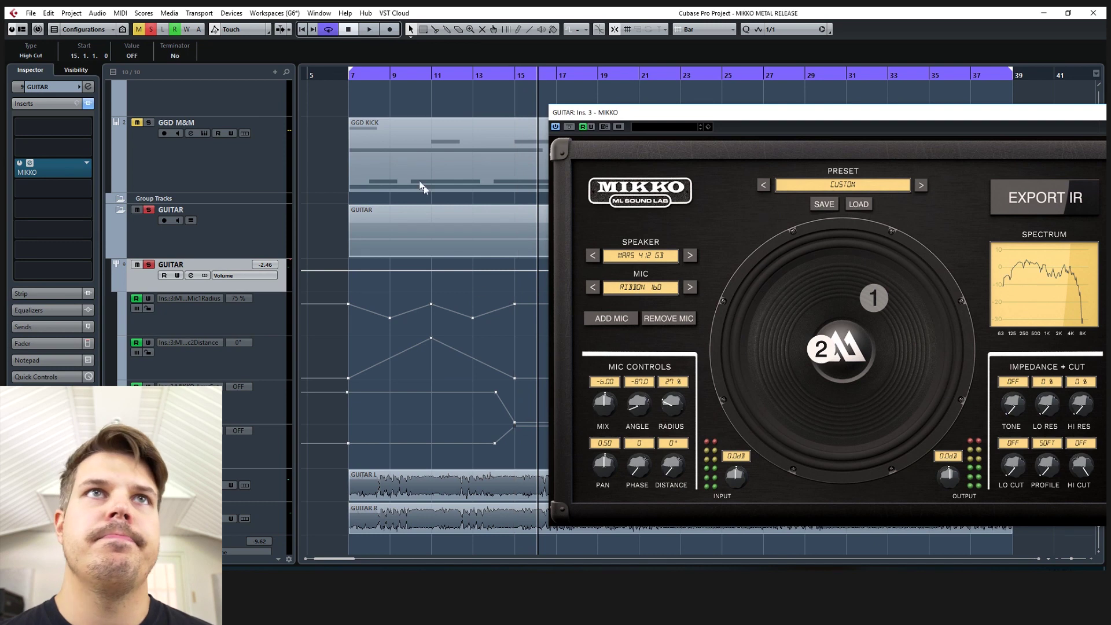
Audition the automated guitar passage from bar 7, stopping and resuming playback
{"action": "double_click", "coordinate": [342, 82]}
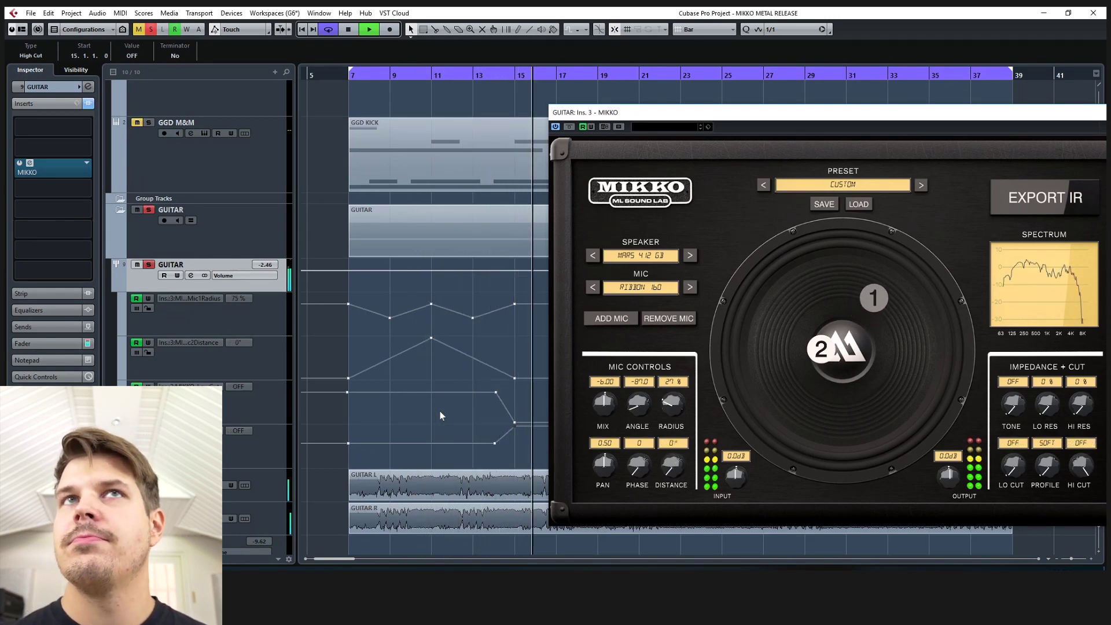
{"action": "key", "text": "space"}
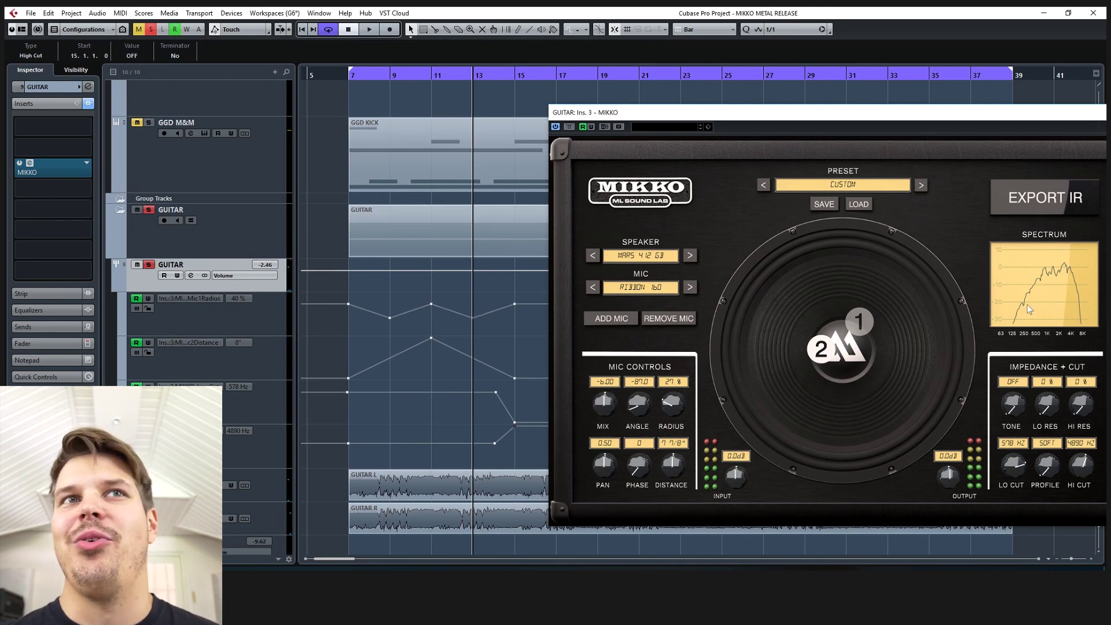
{"action": "key", "text": "space"}
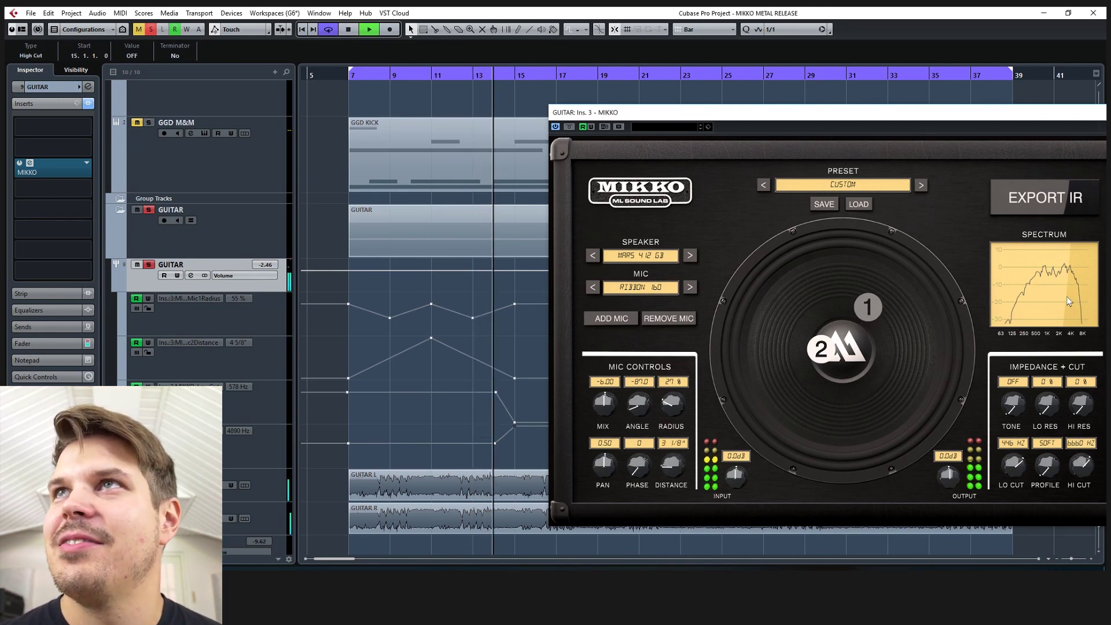
{"action": "key", "text": "space"}
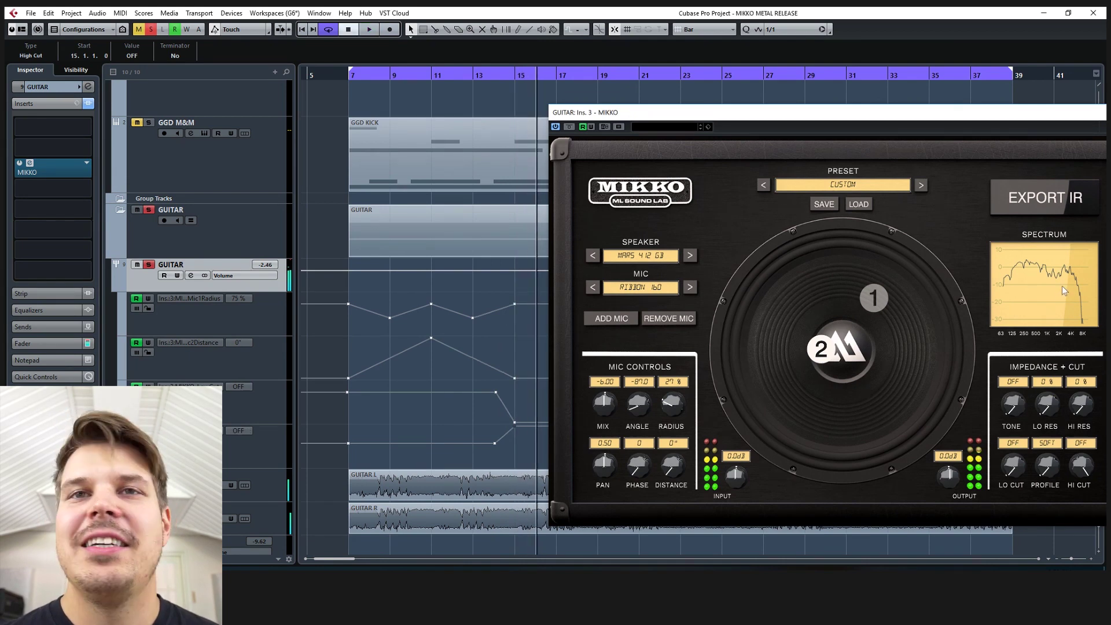
Play briefly from bar 15, unsolo the guitar track, and return the playhead to bar 7
{"action": "left_click", "coordinate": [504, 74]}
{"action": "key", "text": "space"}
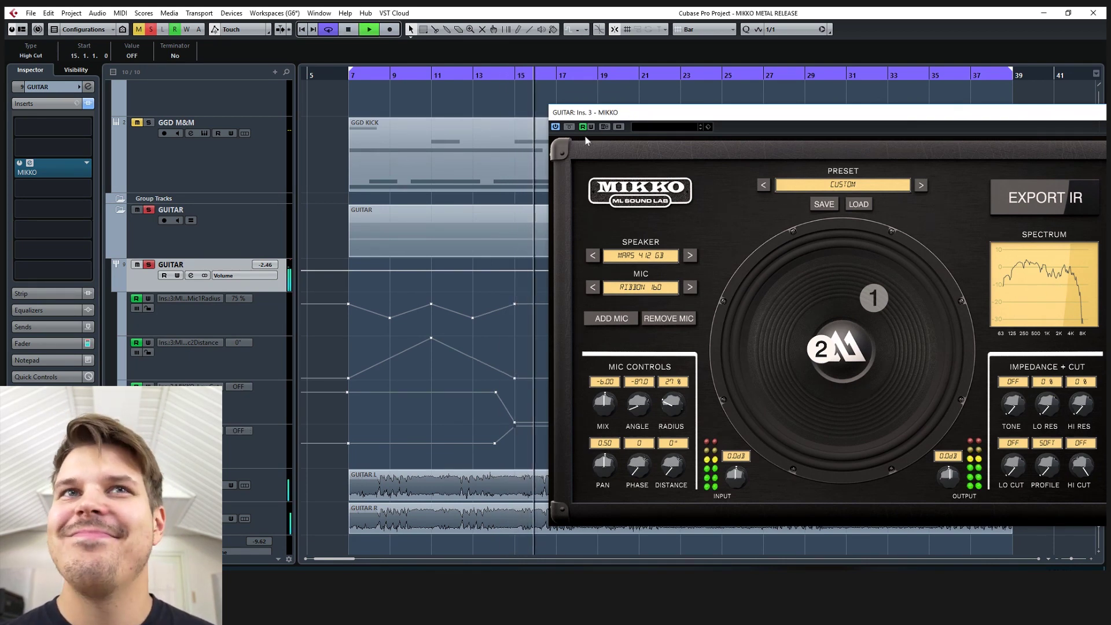
{"action": "key", "text": "space"}
{"action": "left_click", "coordinate": [148, 210]}
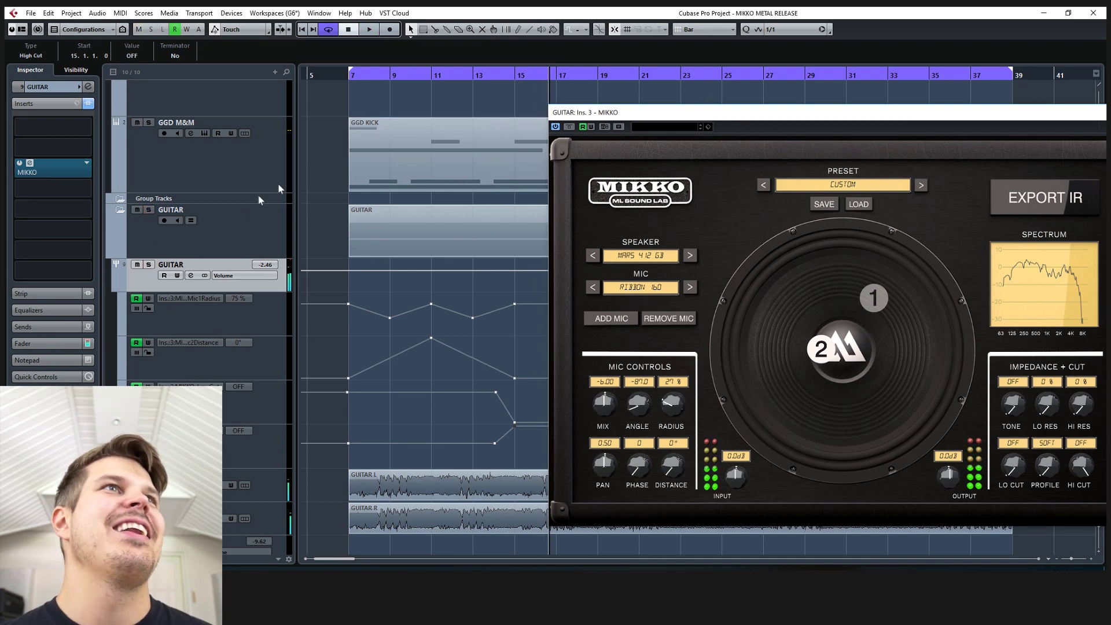
{"action": "left_click", "coordinate": [357, 90]}
During playback, add a third MIKKO mic on the DIZL 412 speaker
{"action": "key", "text": "space"}
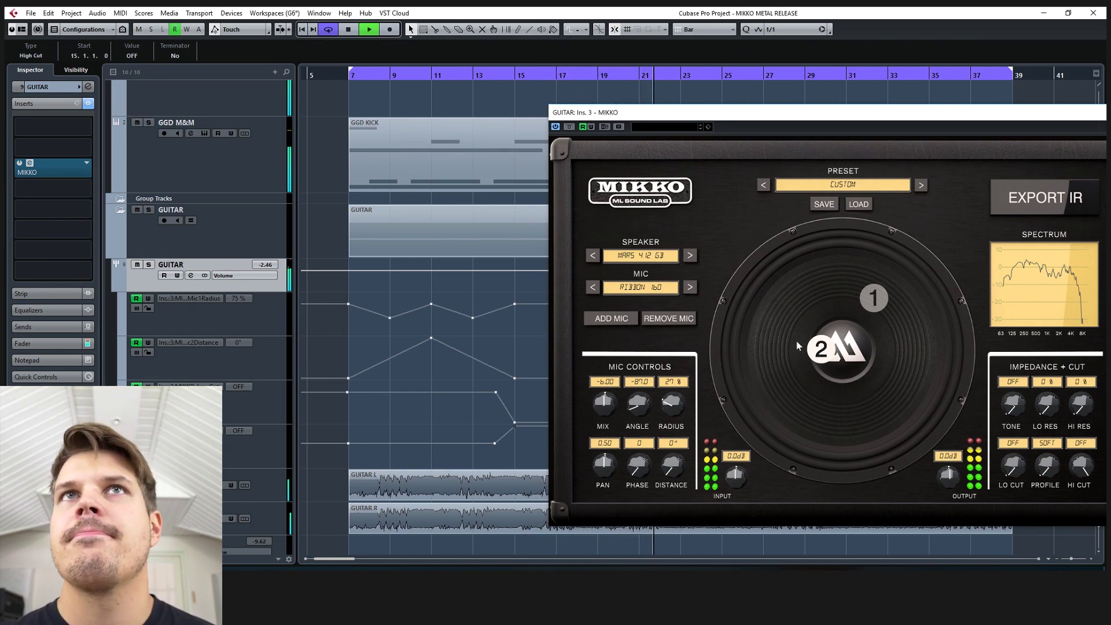
{"action": "left_click", "coordinate": [611, 318]}
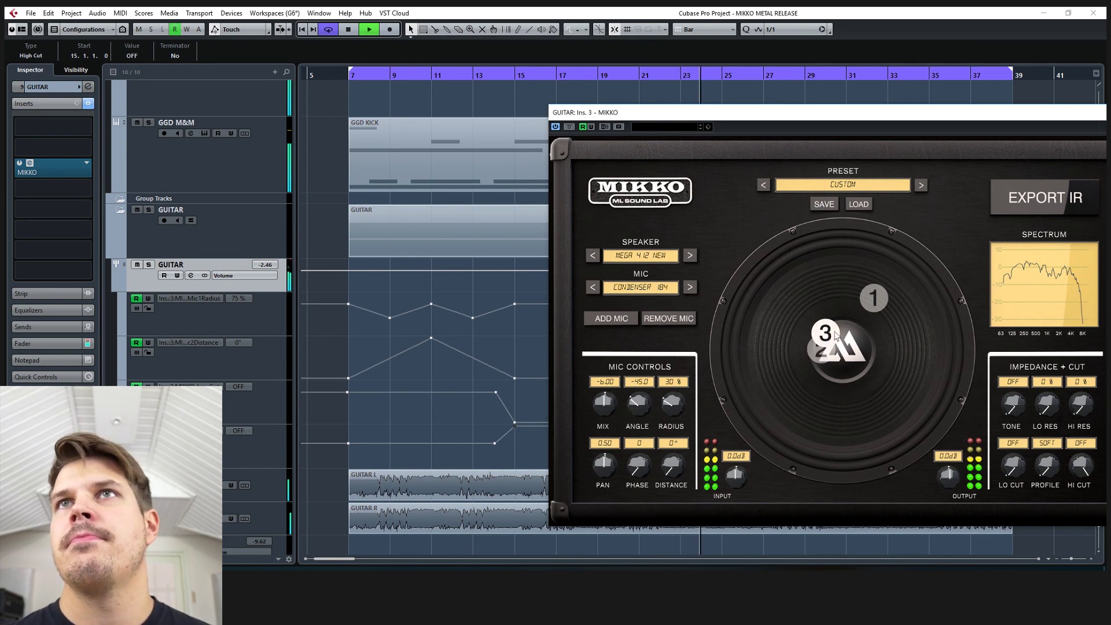
{"action": "left_click", "coordinate": [689, 256]}
{"action": "left_click_drag", "start_coordinate": [866, 352], "coordinate": [856, 348]}
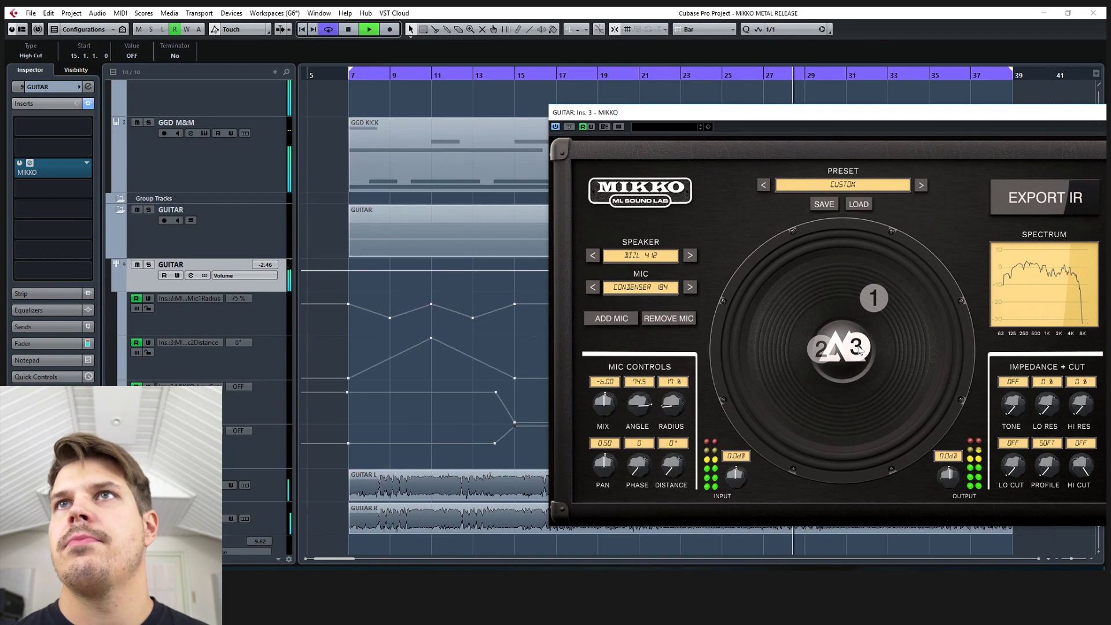
Move mic 3 to 40% radius and choose the RIBBON 160 mic model, then stop playback
{"action": "left_click", "coordinate": [690, 287]}
{"action": "left_click", "coordinate": [690, 287]}
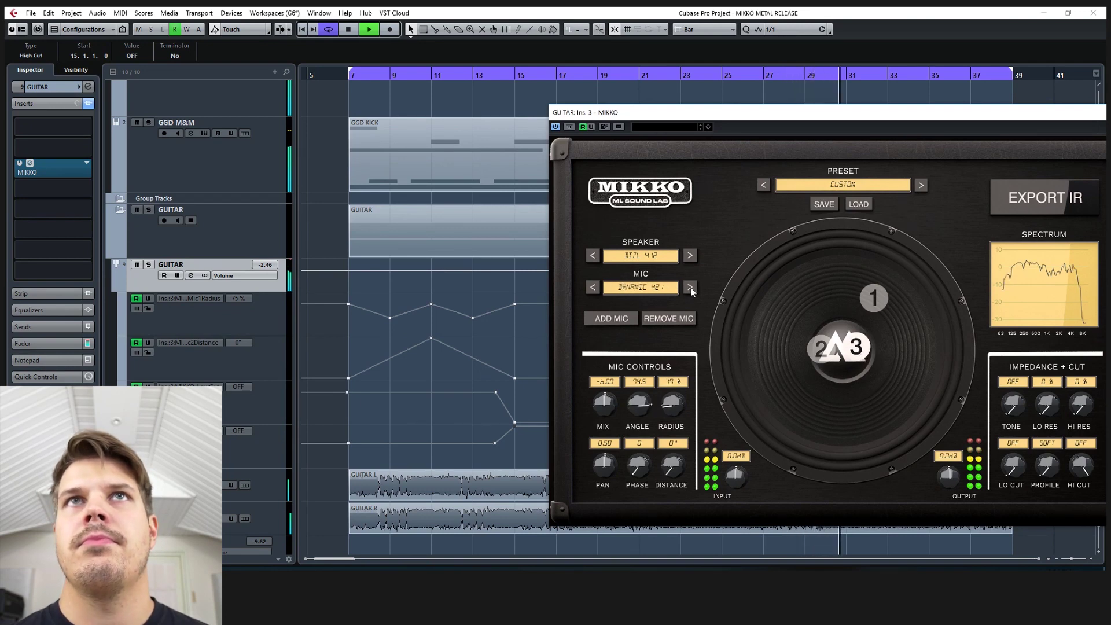
{"action": "left_click_drag", "start_coordinate": [846, 363], "coordinate": [862, 386]}
{"action": "left_click", "coordinate": [690, 288]}
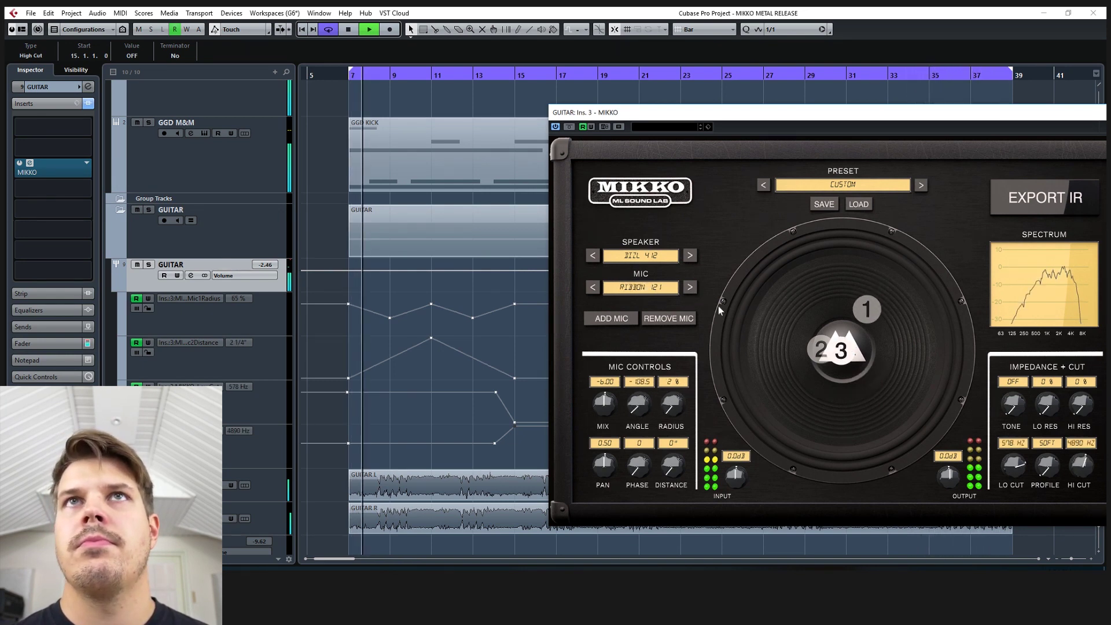
{"action": "left_click", "coordinate": [690, 287]}
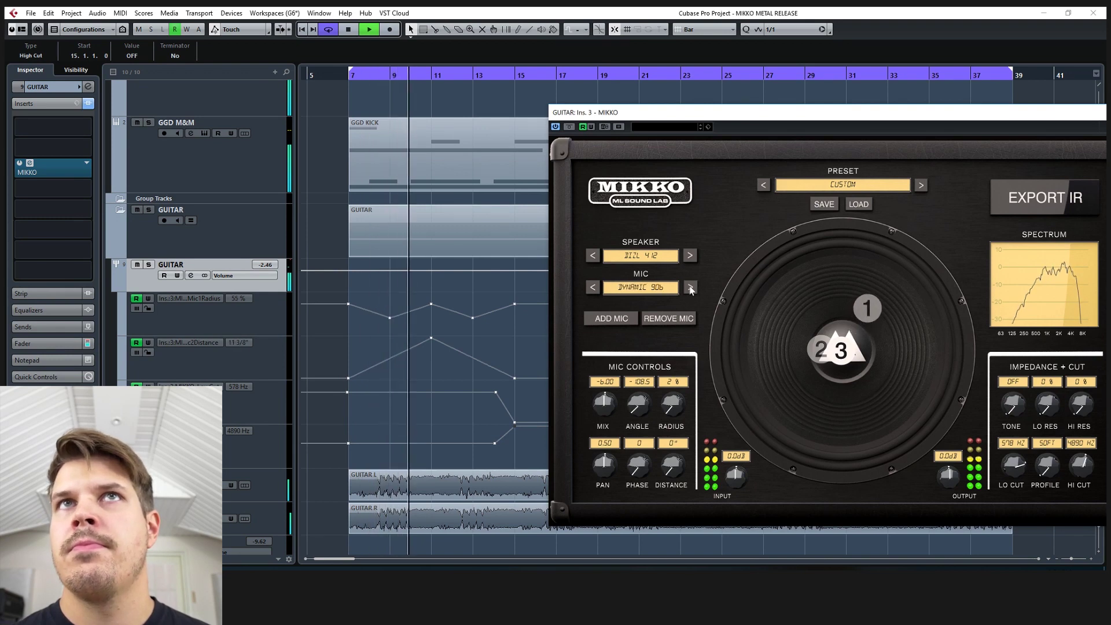
{"action": "left_click", "coordinate": [690, 287]}
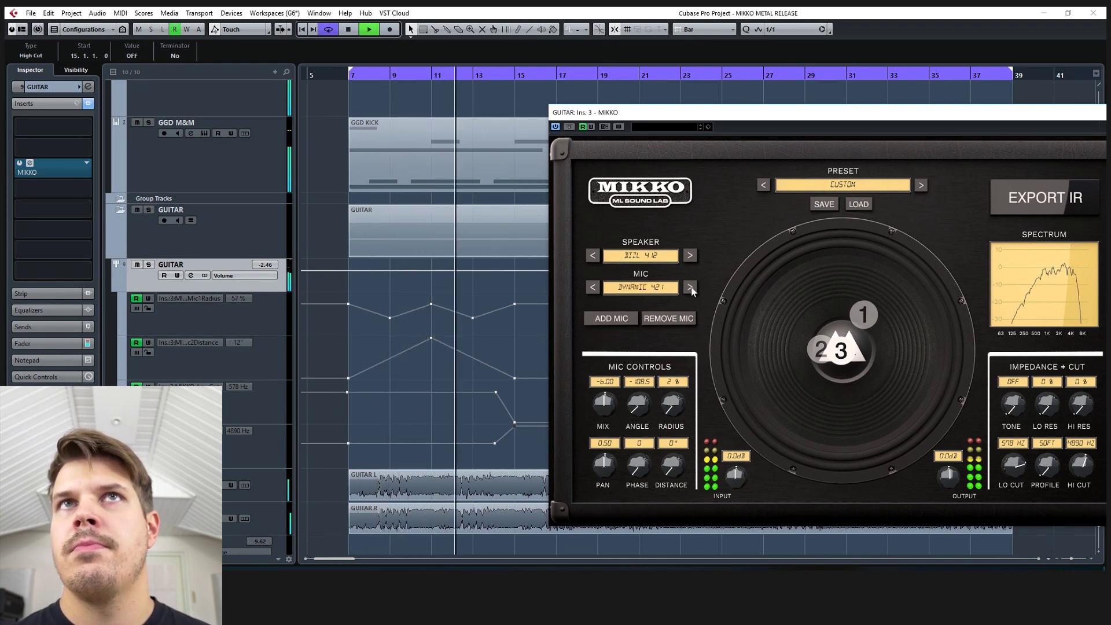
{"action": "left_click", "coordinate": [689, 287]}
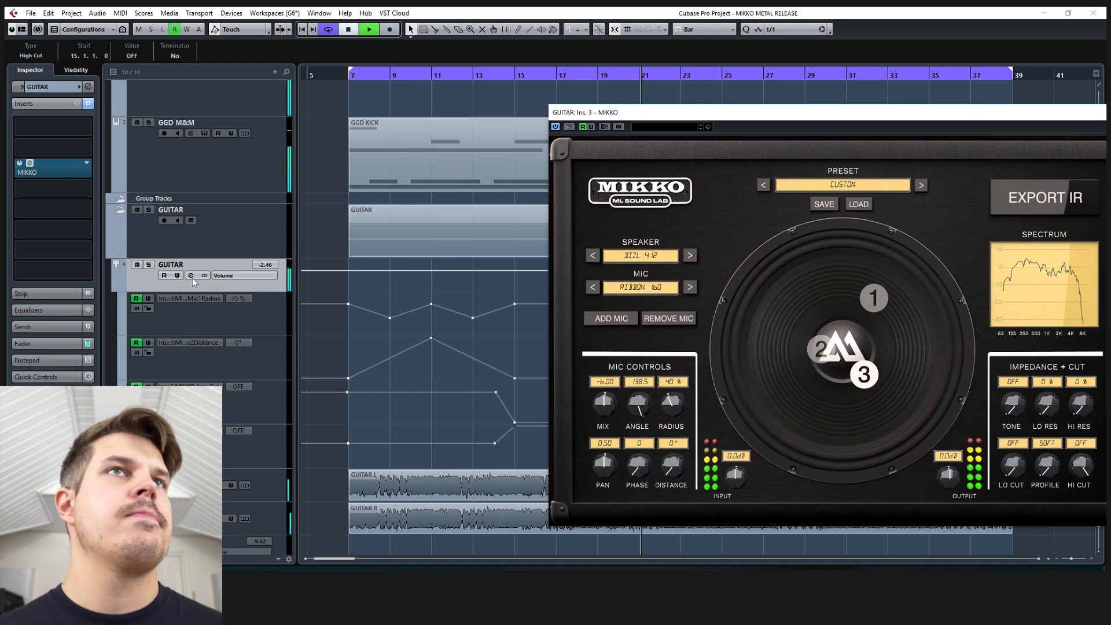
{"action": "key", "text": "space"}
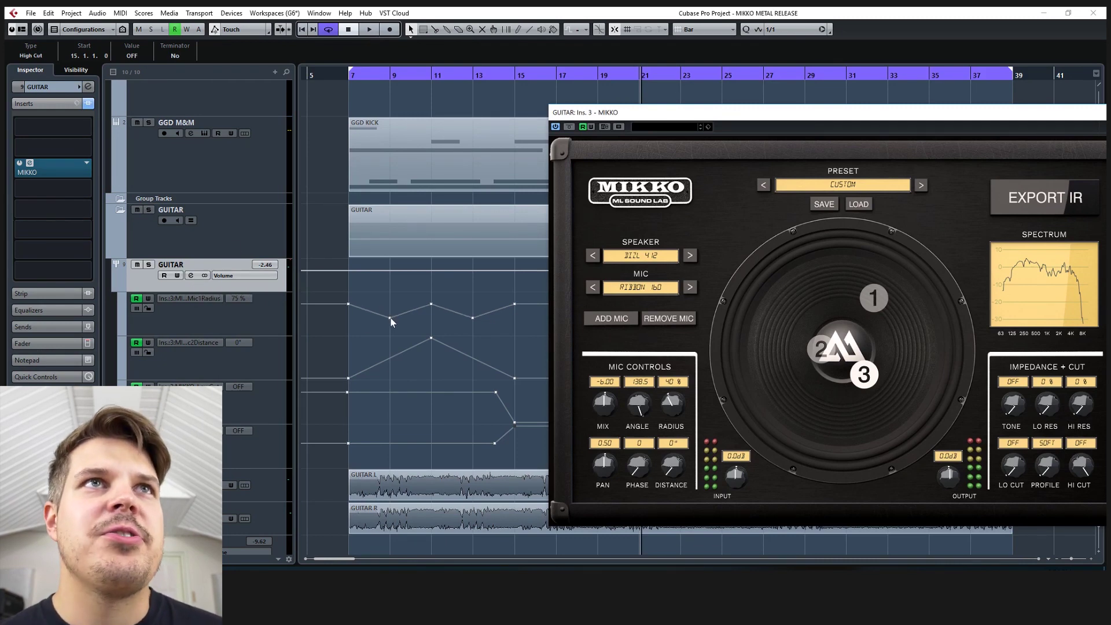
Reshape Mic1Radius into a zigzag between about 75% and 3%, and pull a Low Cut point to OFF
{"action": "left_click_drag", "start_coordinate": [390, 320], "coordinate": [369, 326]}
{"action": "left_click_drag", "start_coordinate": [431, 307], "coordinate": [493, 332]}
{"action": "left_click", "coordinate": [436, 325]}
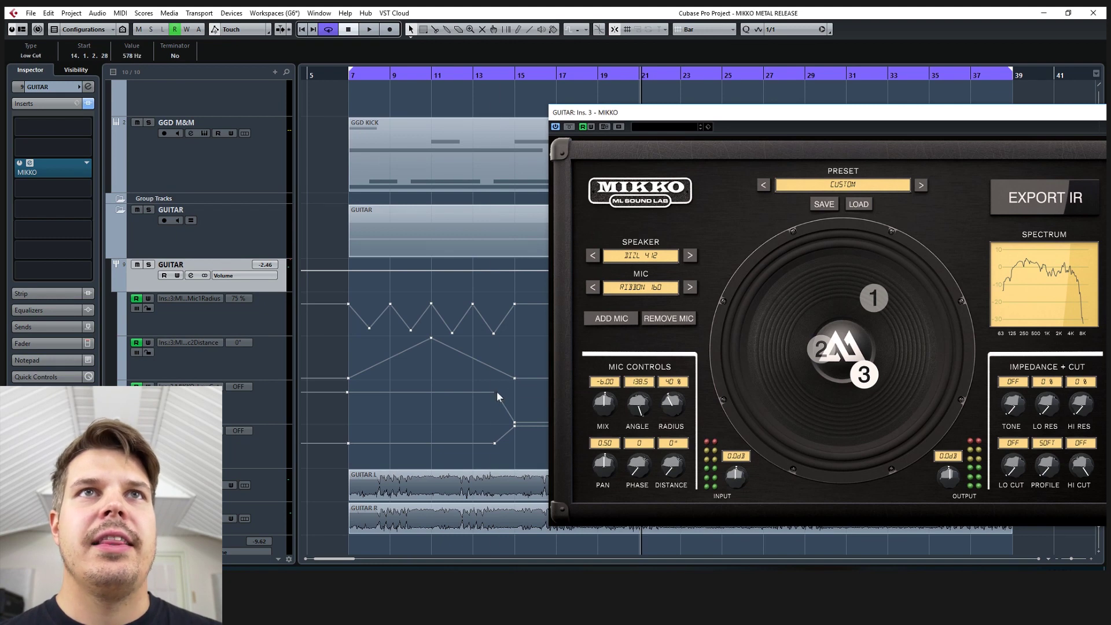
{"action": "left_click_drag", "start_coordinate": [496, 391], "coordinate": [505, 448]}
Delete the High Cut and Low Cut automation points, then play from bar 7
{"action": "left_click", "coordinate": [494, 443]}
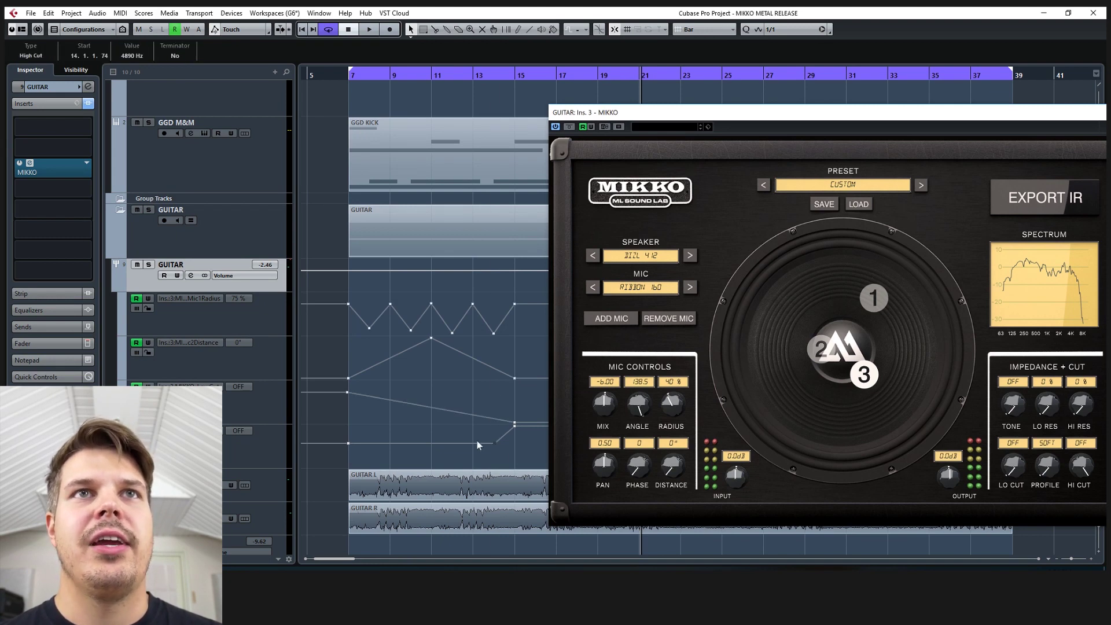
{"action": "key", "text": "Delete"}
{"action": "left_click", "coordinate": [347, 444]}
{"action": "key", "text": "Delete"}
{"action": "left_click", "coordinate": [347, 393]}
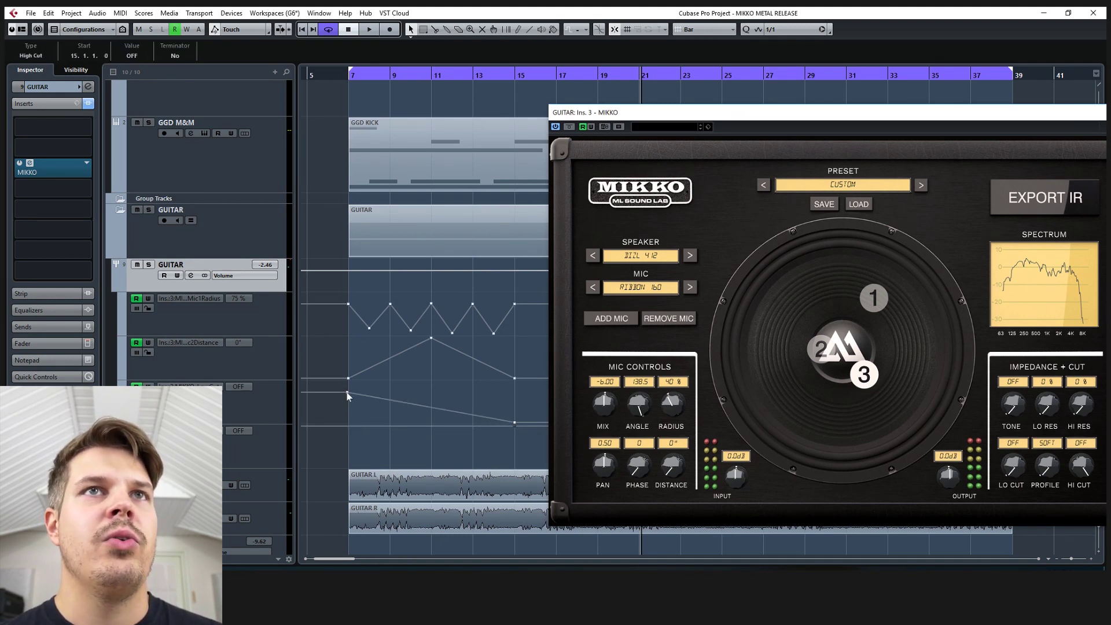
{"action": "key", "text": "Delete"}
{"action": "left_click", "coordinate": [347, 73]}
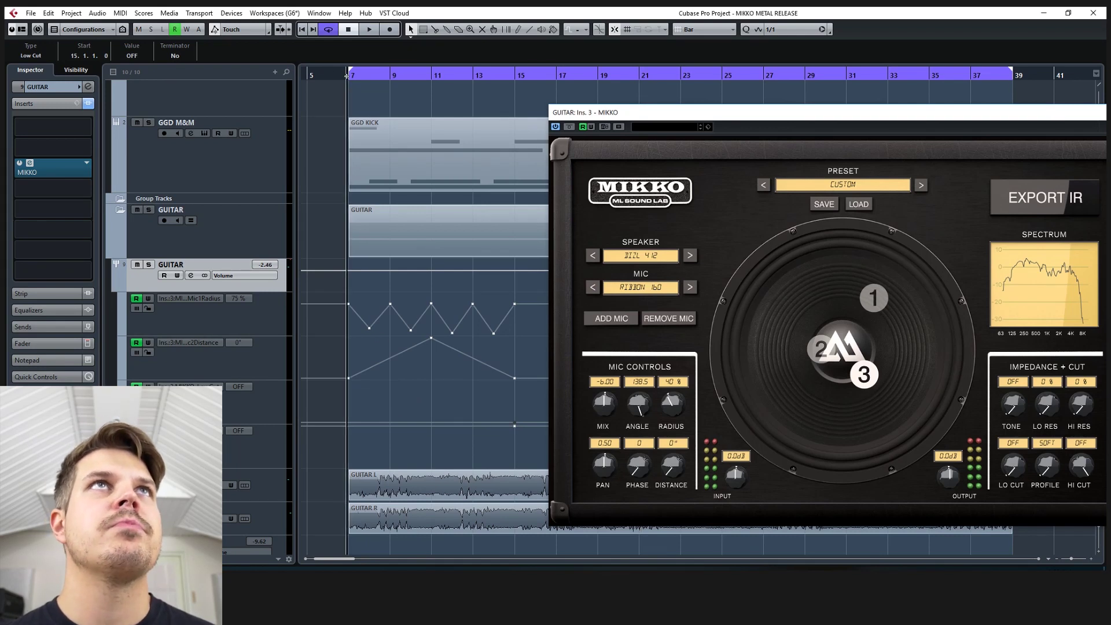
{"action": "key", "text": "space"}
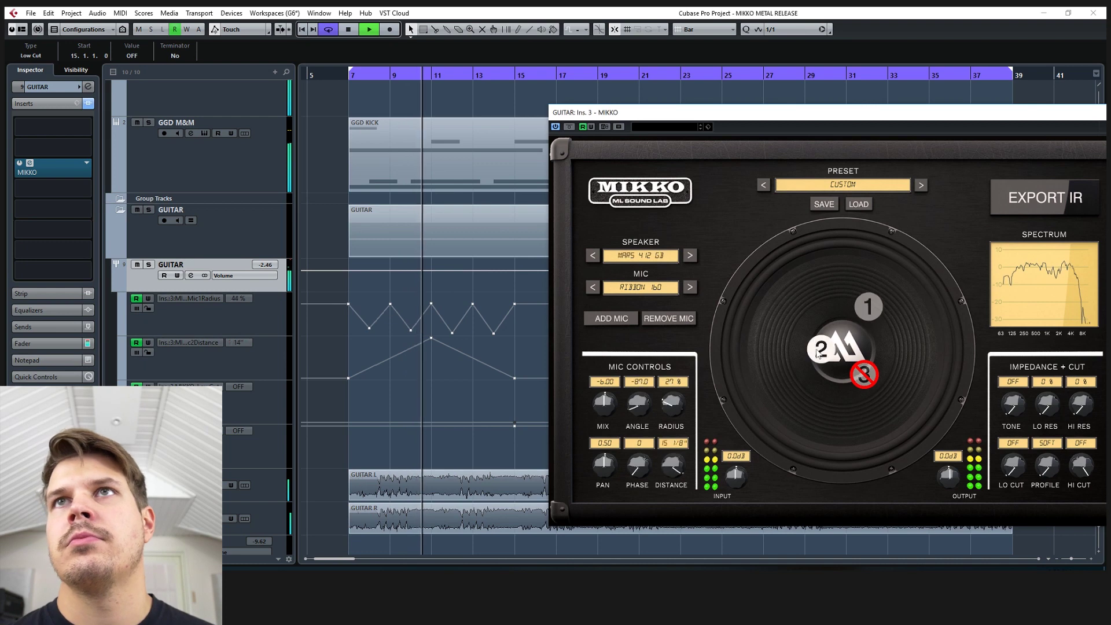
Solo the guitar track and listen back from bar 7 to the radius and distance automation
{"action": "left_click", "coordinate": [148, 264]}
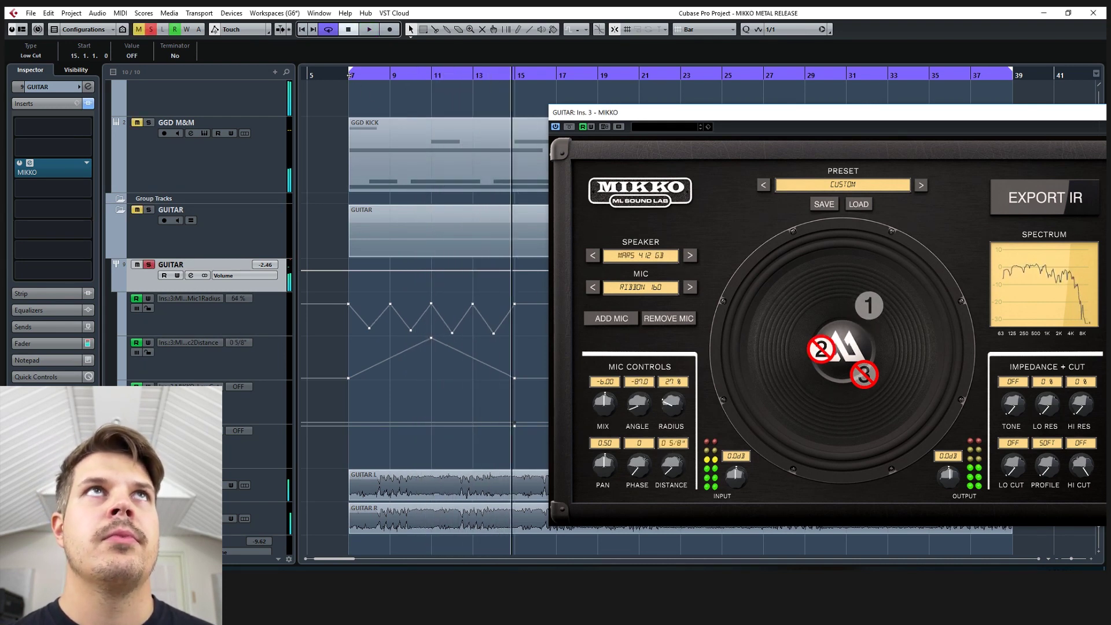
{"action": "key", "text": "space"}
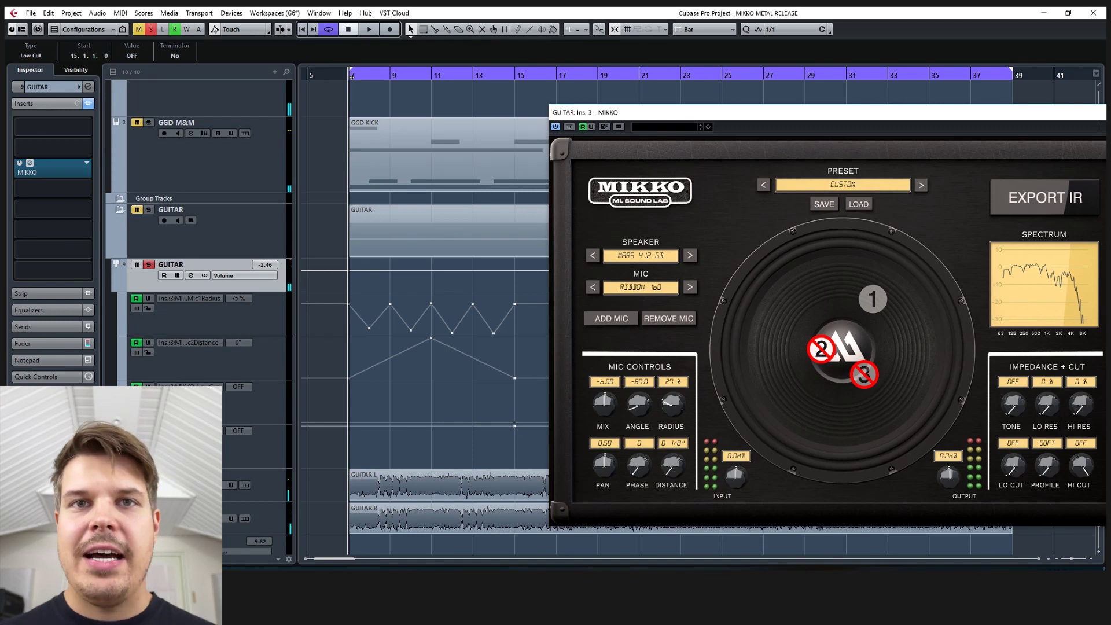
{"action": "key", "text": "space"}
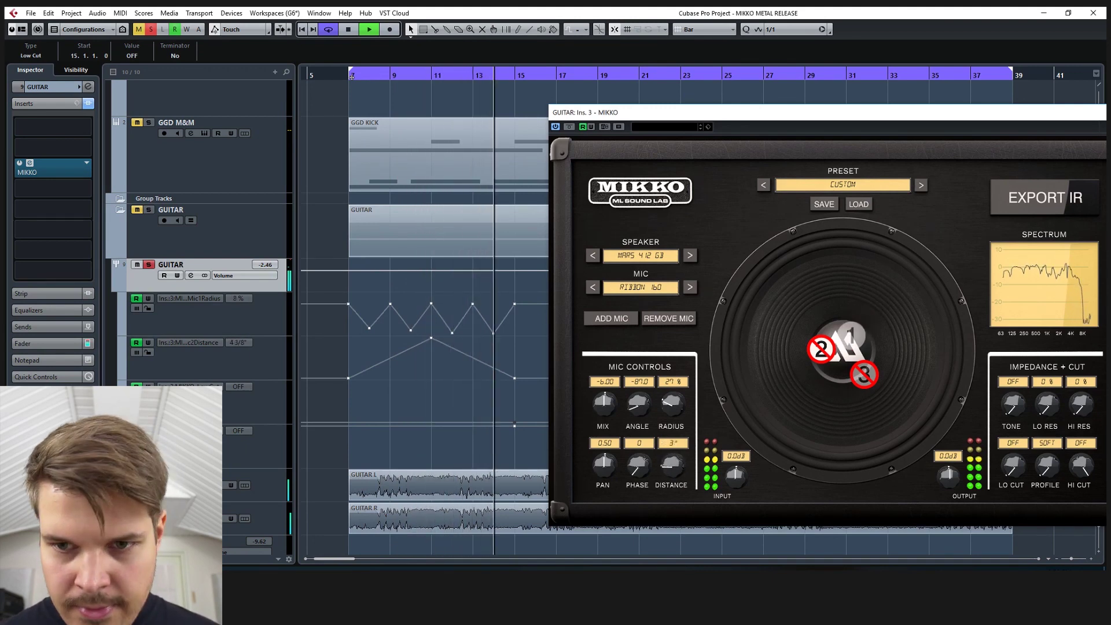
{"action": "key", "text": "space"}
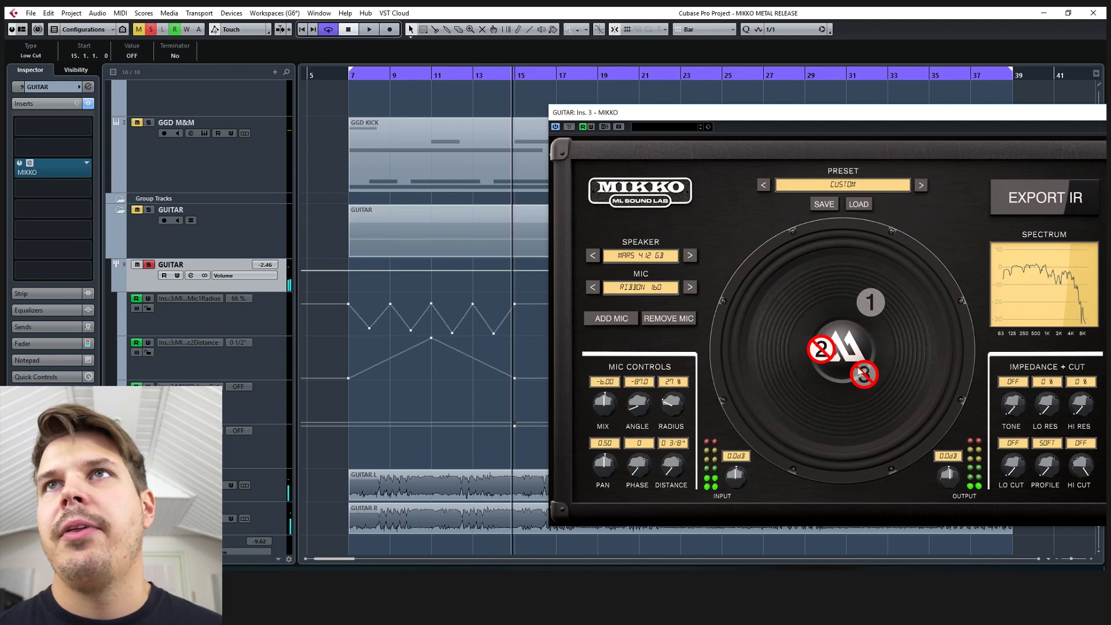
{"action": "left_click", "coordinate": [347, 77]}
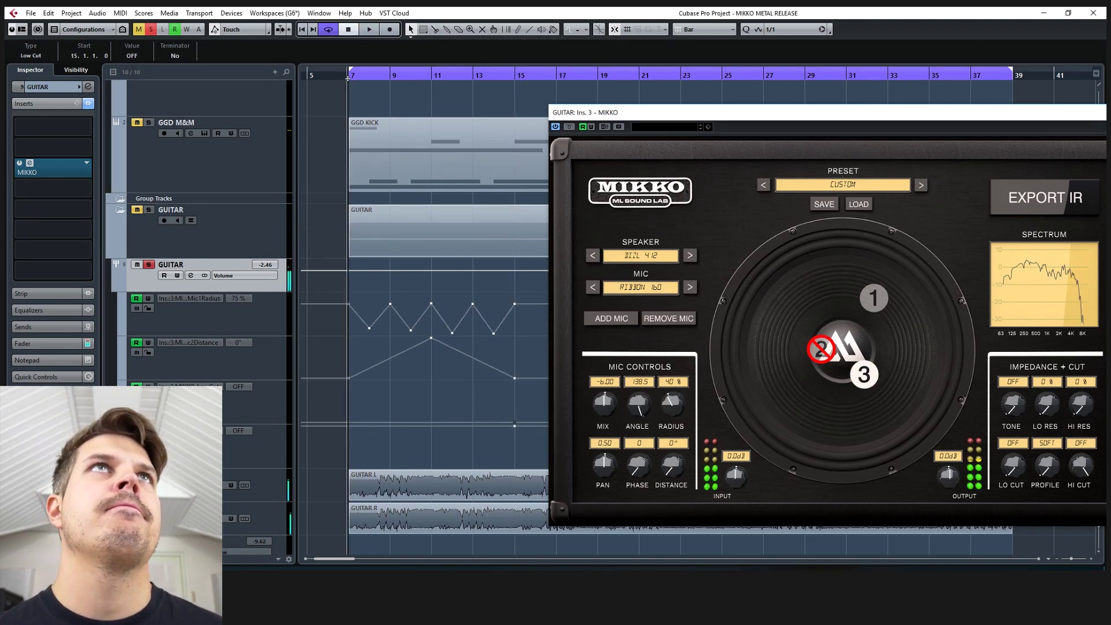
{"action": "key", "text": "space"}
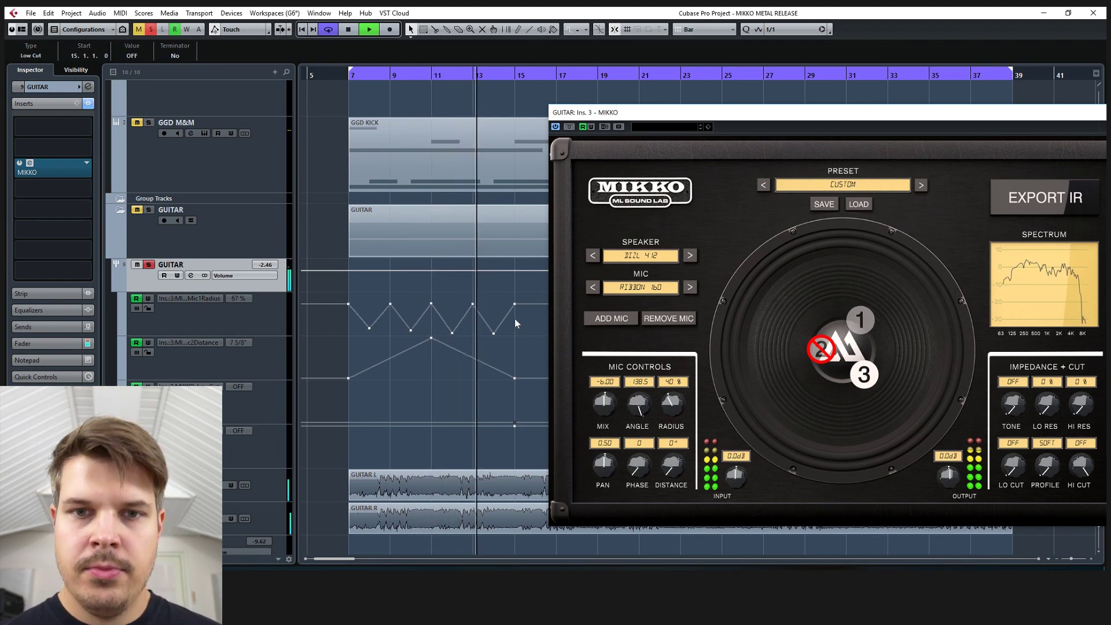
{"action": "key", "text": "space"}
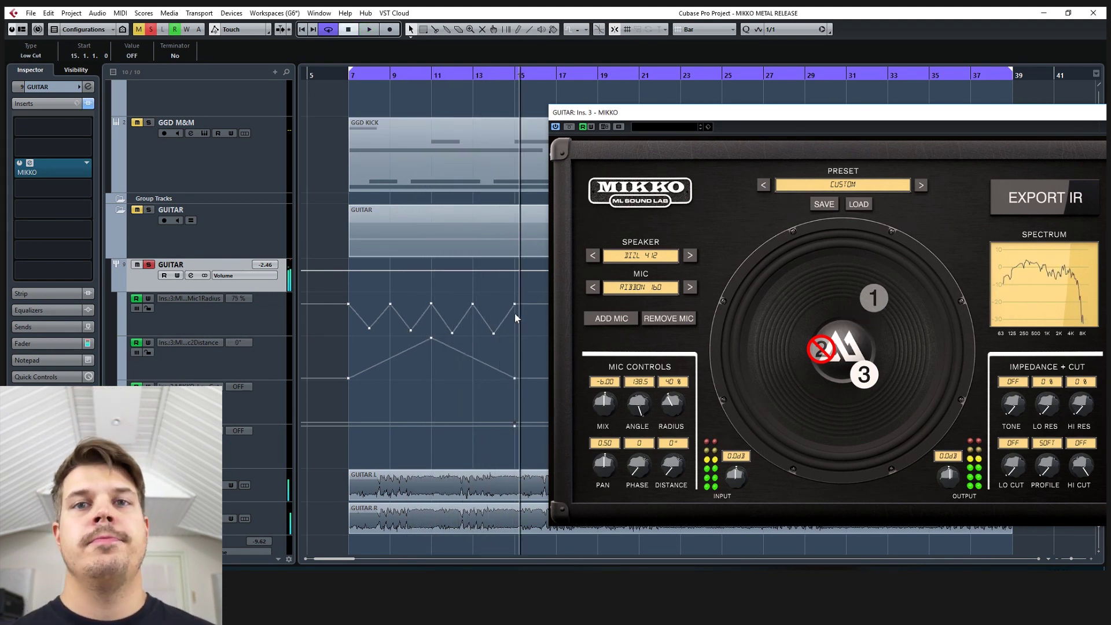